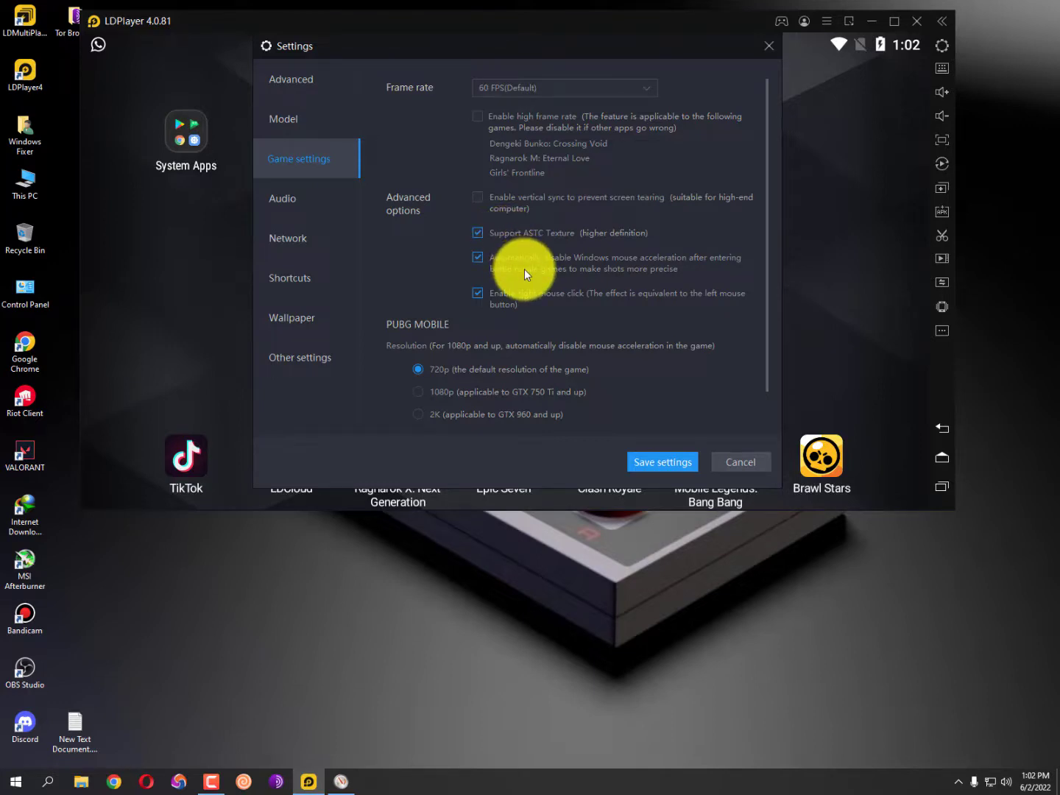
- Review the PUBG MOBILE resolution options, keep 720p, and go to the Audio settings page
scroll(525, 273, down, 1)
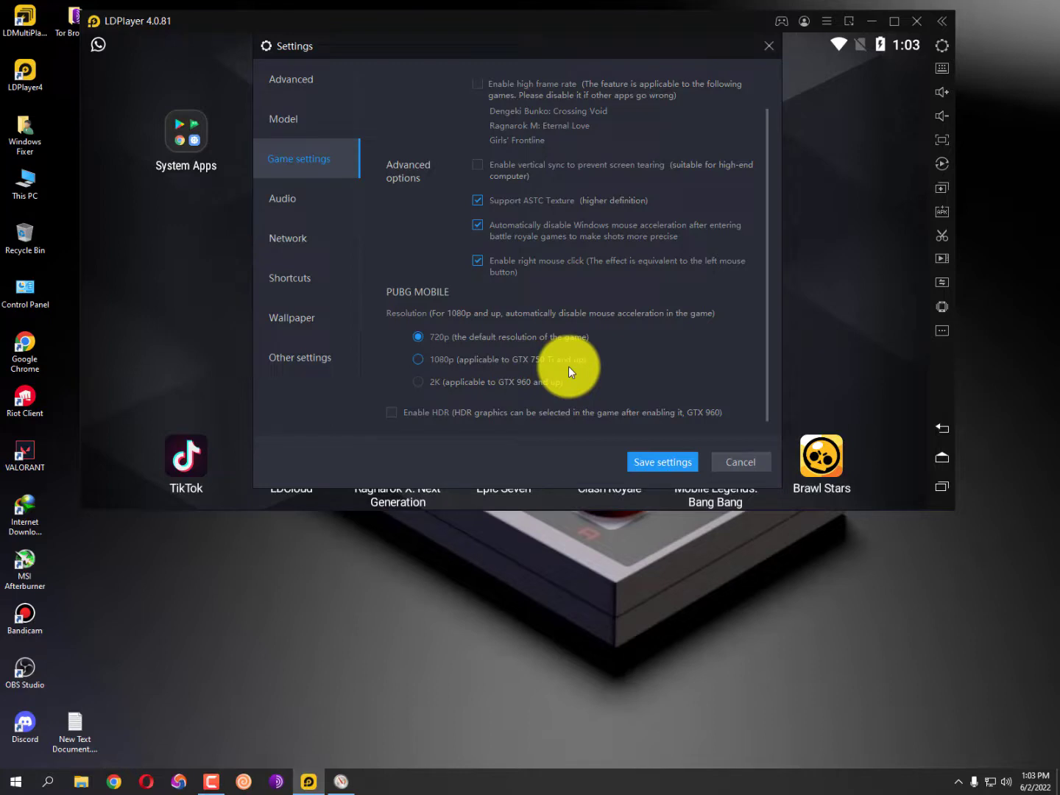
click(460, 382)
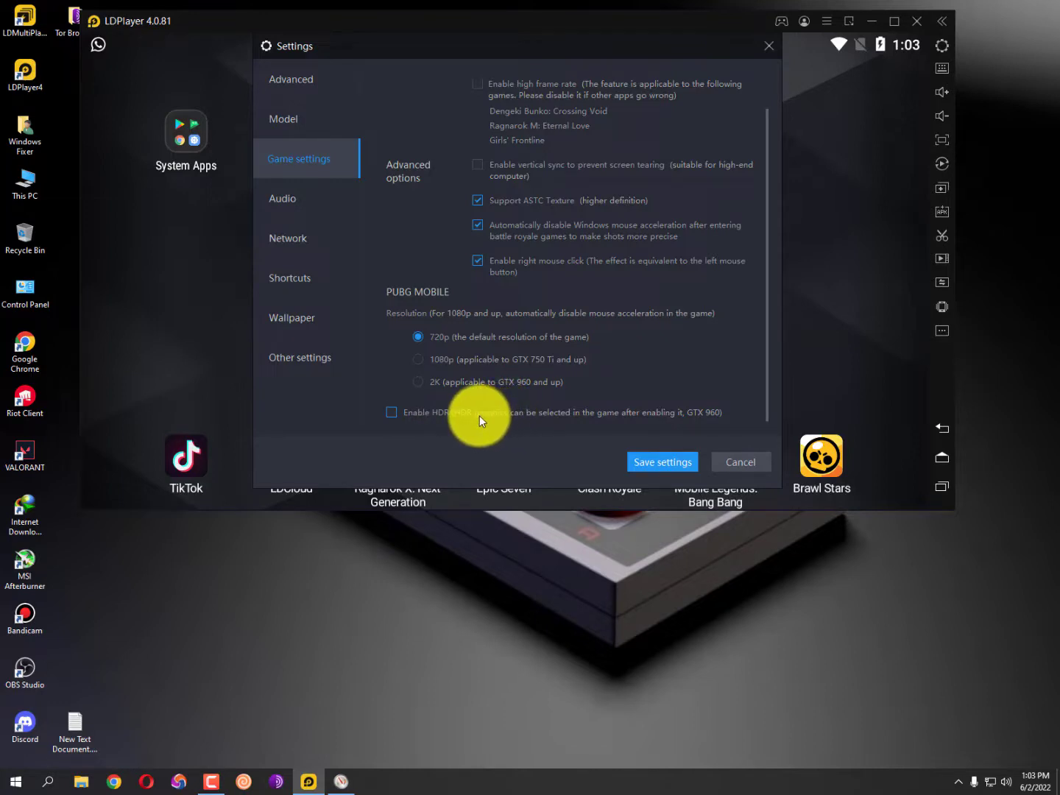
click(310, 203)
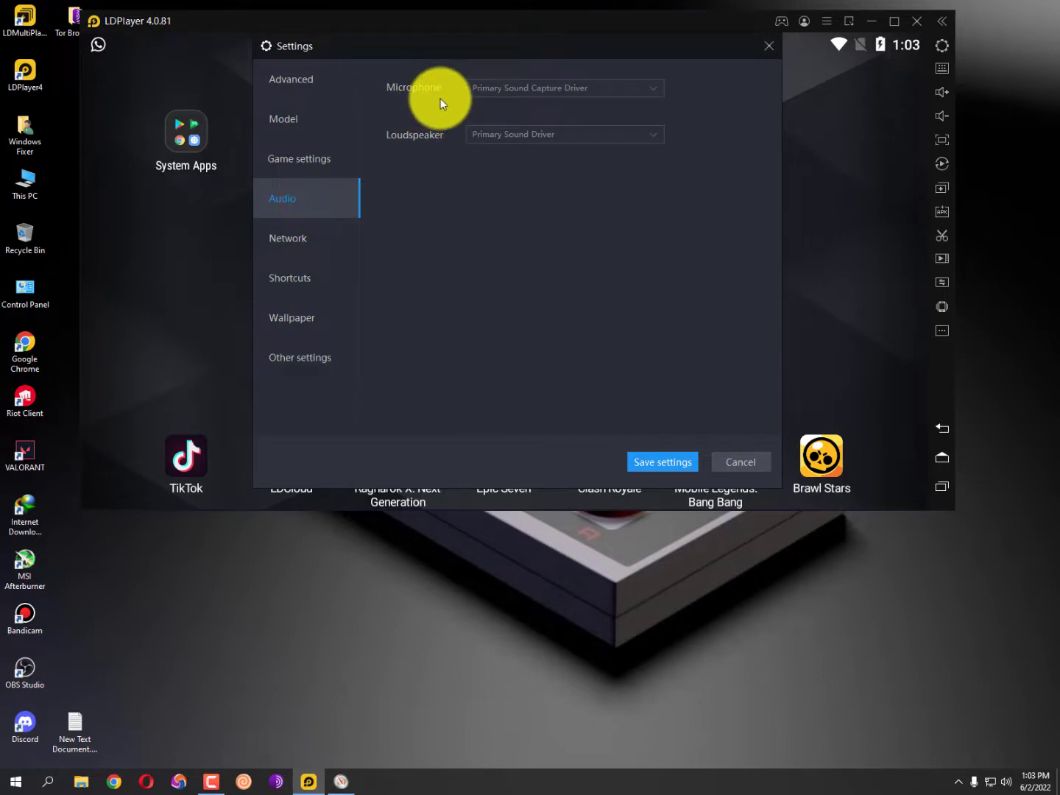
- Keep Primary Sound Capture Driver as the microphone and check the loudspeaker device list
click(497, 89)
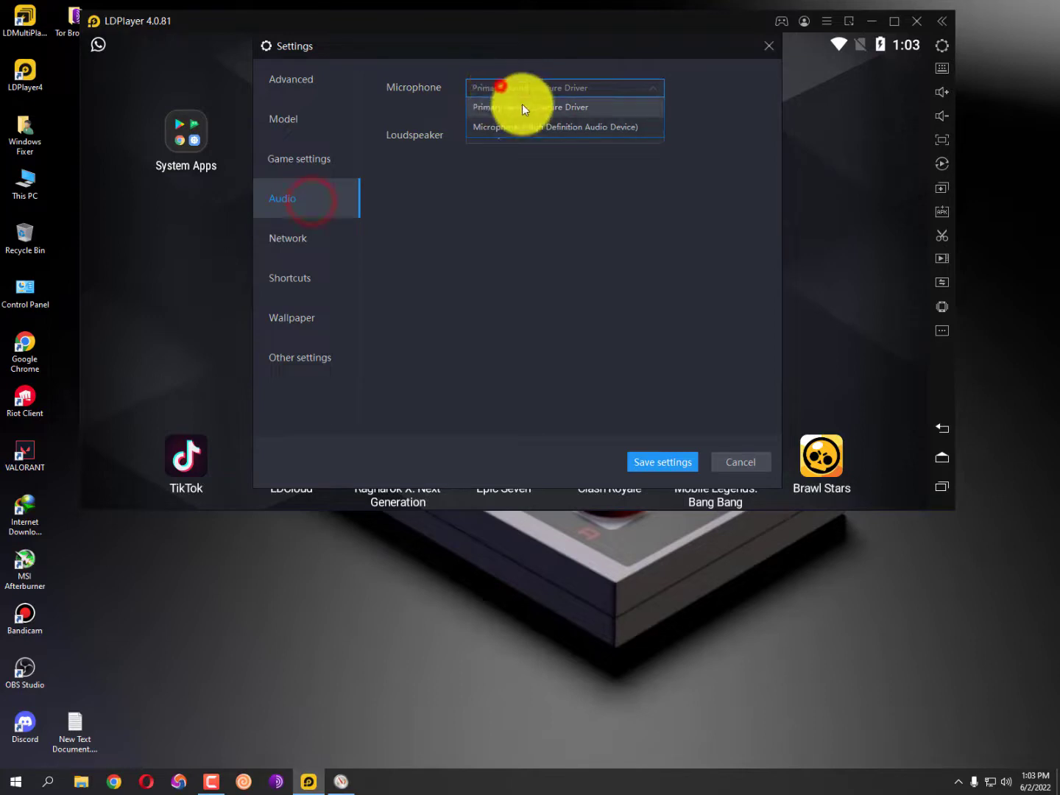
click(453, 138)
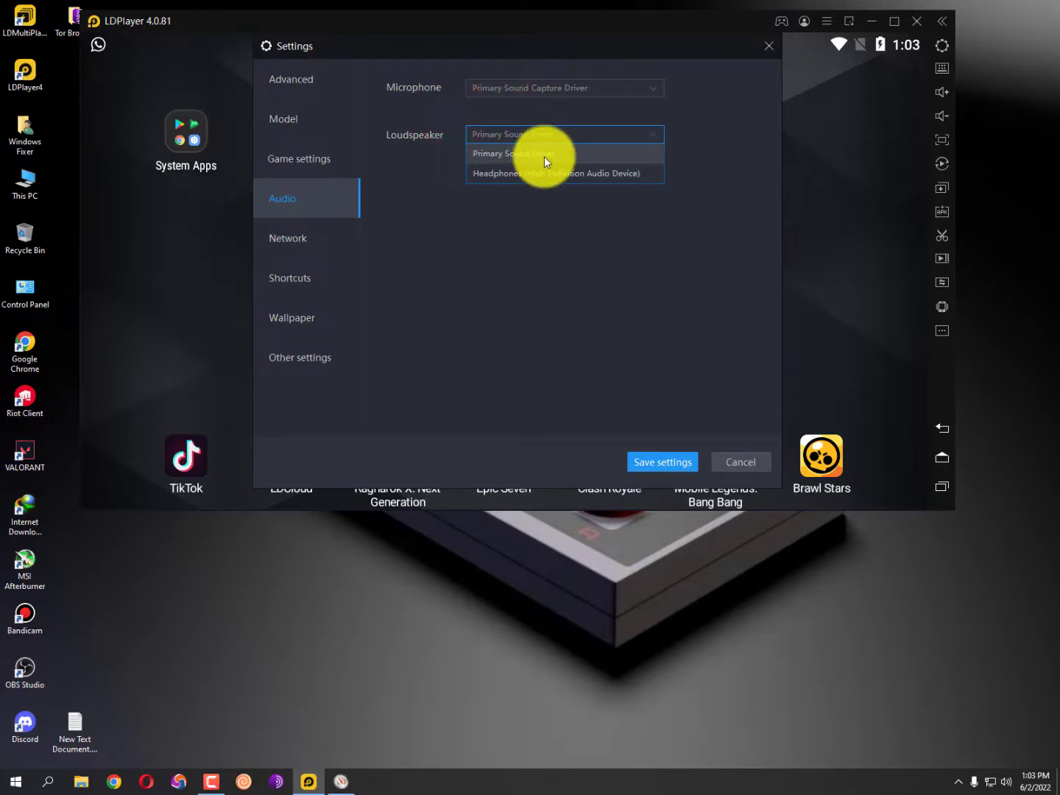
click(428, 155)
- In Network settings, turn network bridging on and back off, leaving it disabled
click(317, 234)
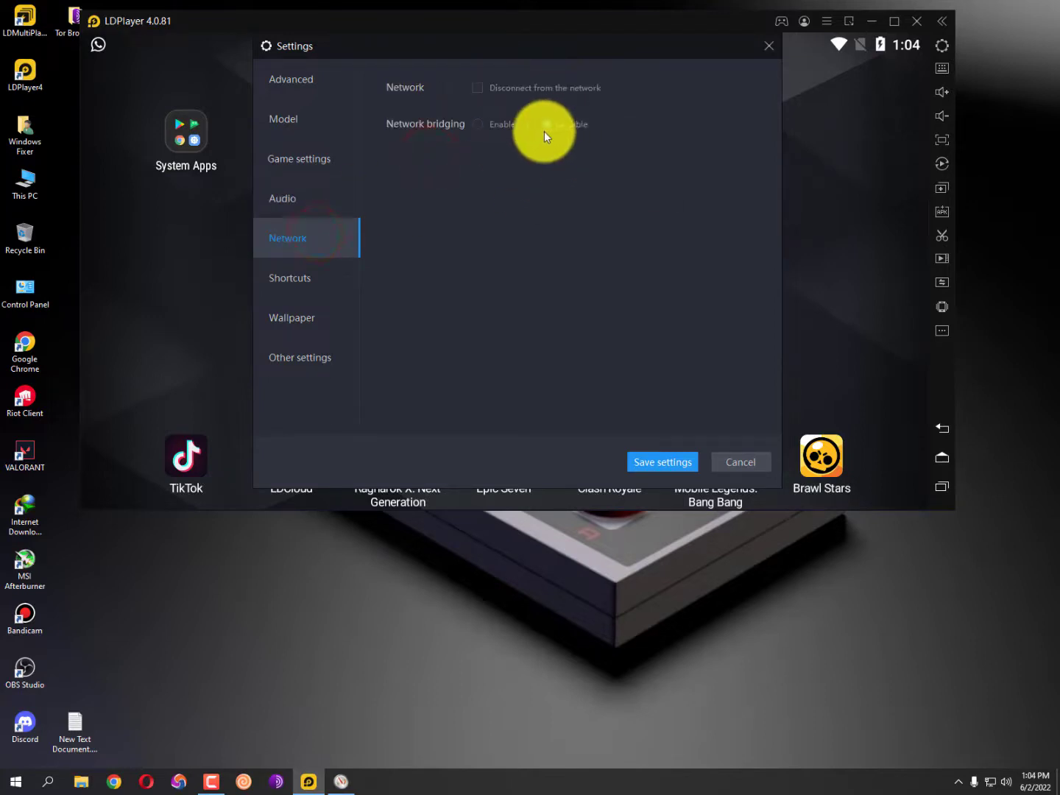
click(478, 124)
click(592, 206)
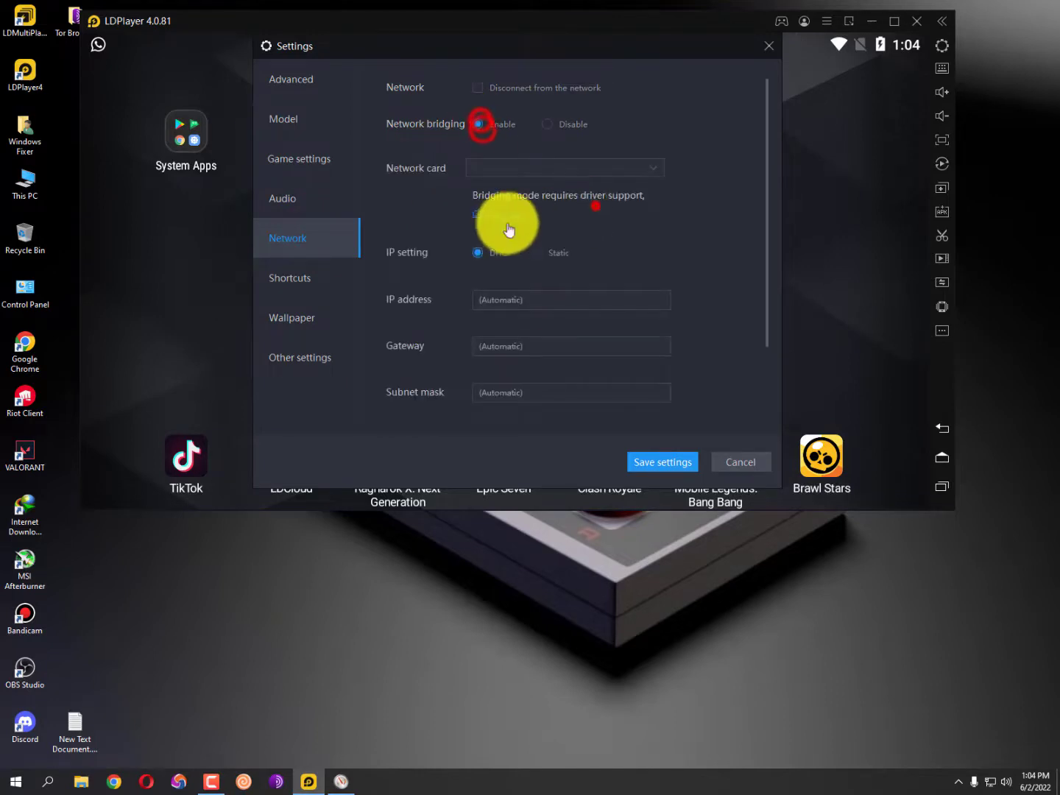
- Look through the Shortcuts and Wallpaper settings, ending on the Other settings page
click(570, 124)
click(316, 278)
click(299, 318)
click(296, 368)
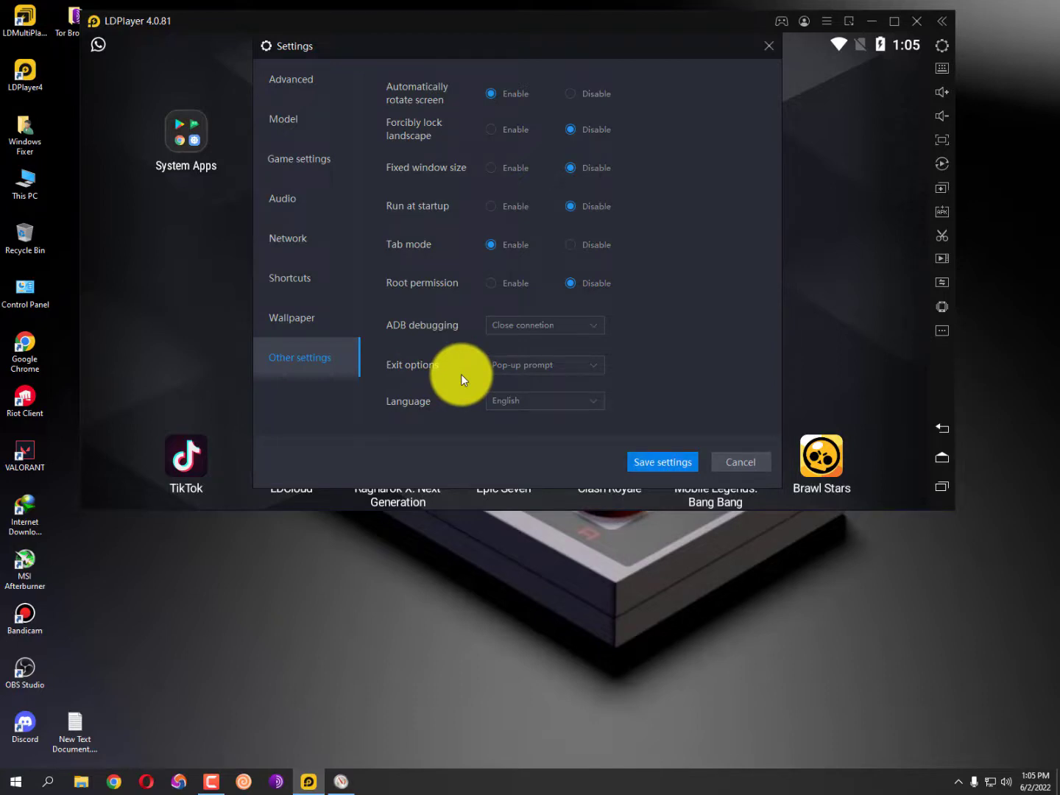
- Save the emulator settings and confirm restarting LDPlayer now
click(665, 460)
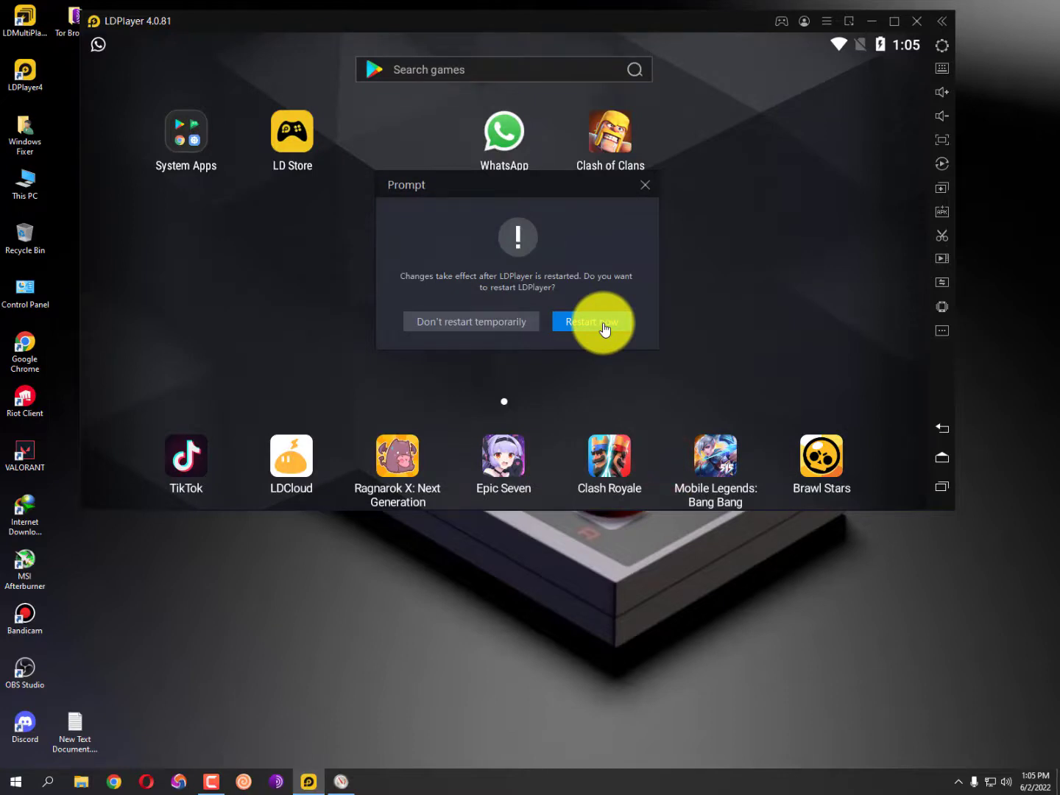
click(579, 327)
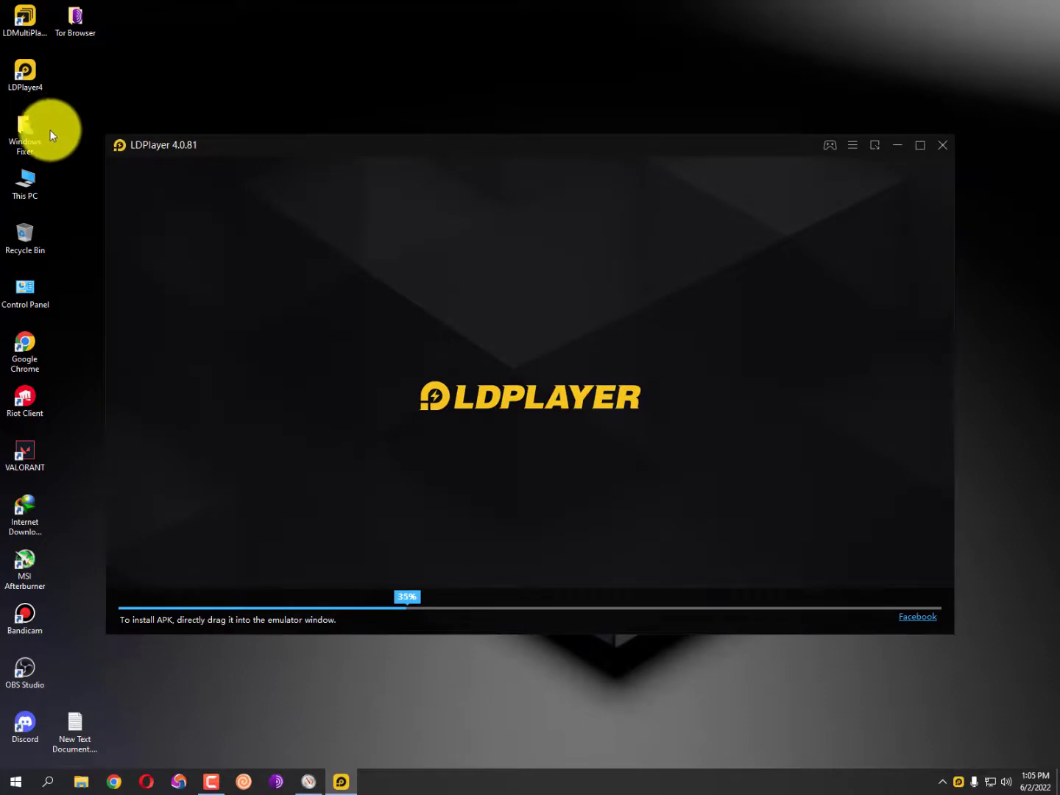
- Launch RAMMap.exe from Working Disk (E:) > Programs > RAMMap in File Explorer
double_click(36, 182)
double_click(620, 331)
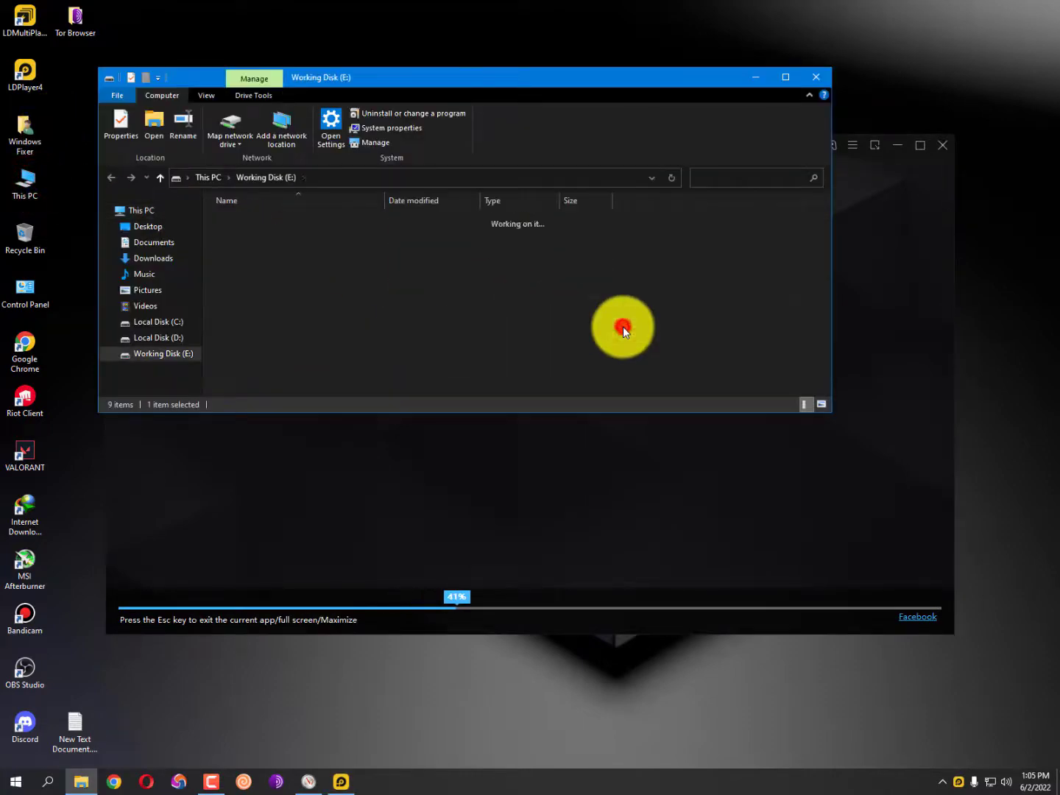
double_click(284, 228)
double_click(259, 233)
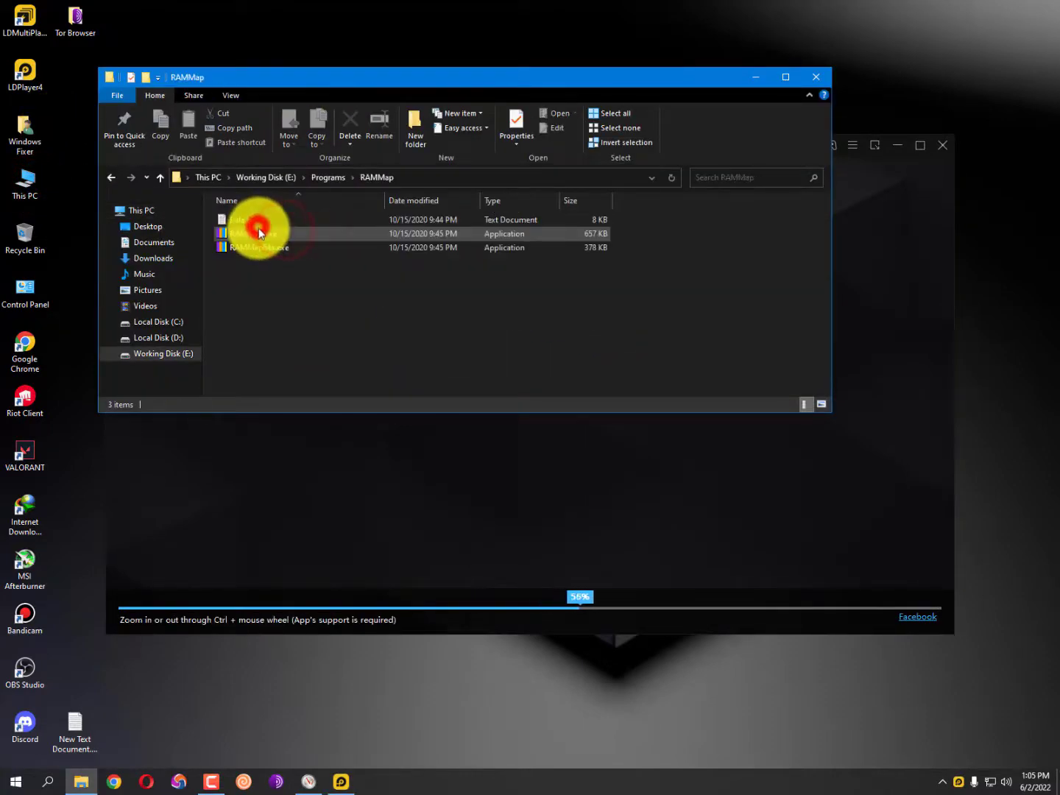
double_click(257, 234)
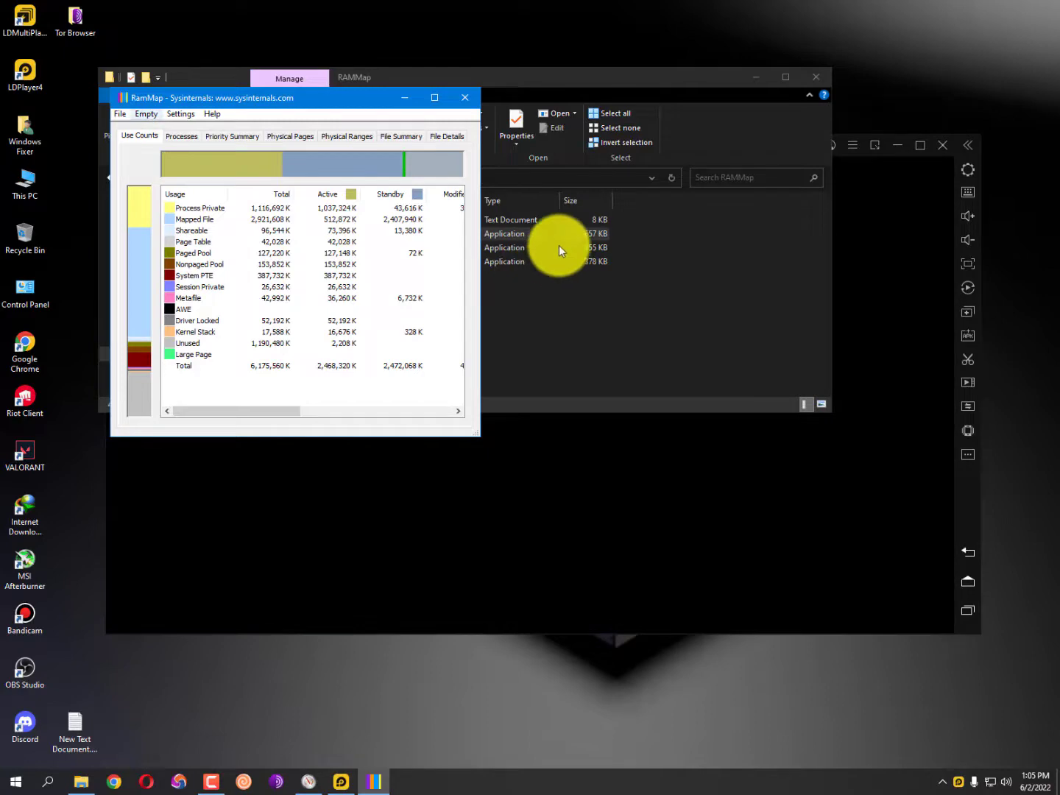
- Minimize File Explorer and LDPlayer, switch to Chrome, and move RAMMap toward the lower left
click(757, 79)
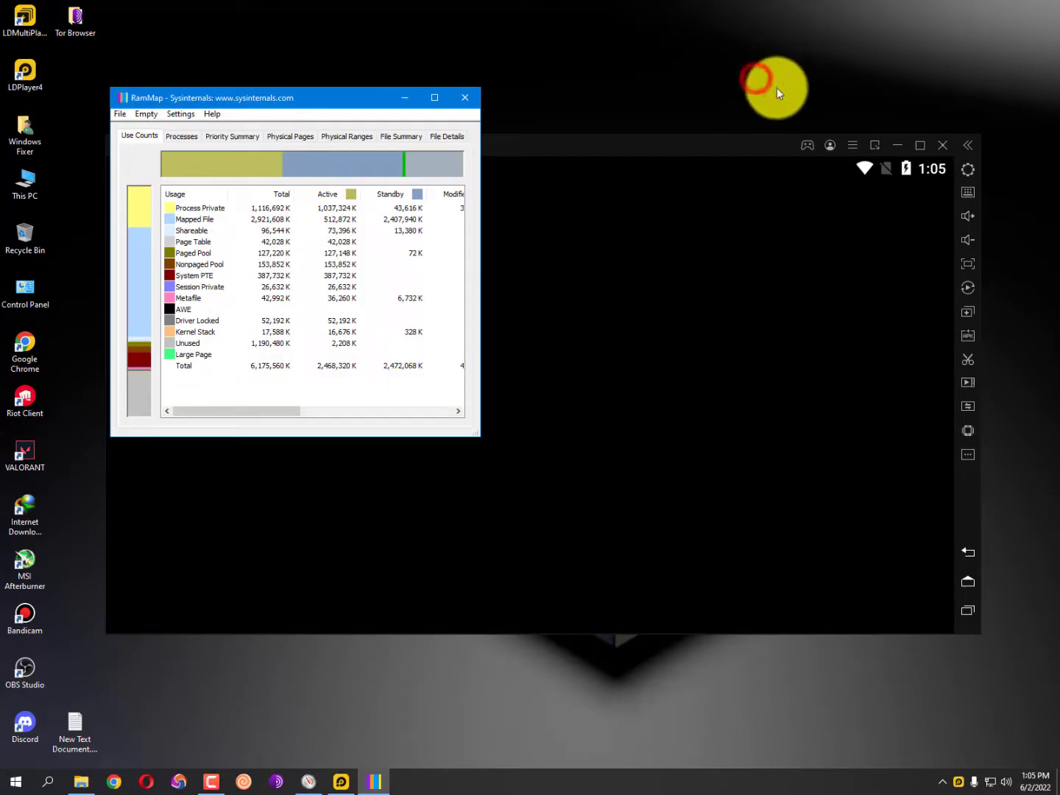
click(903, 146)
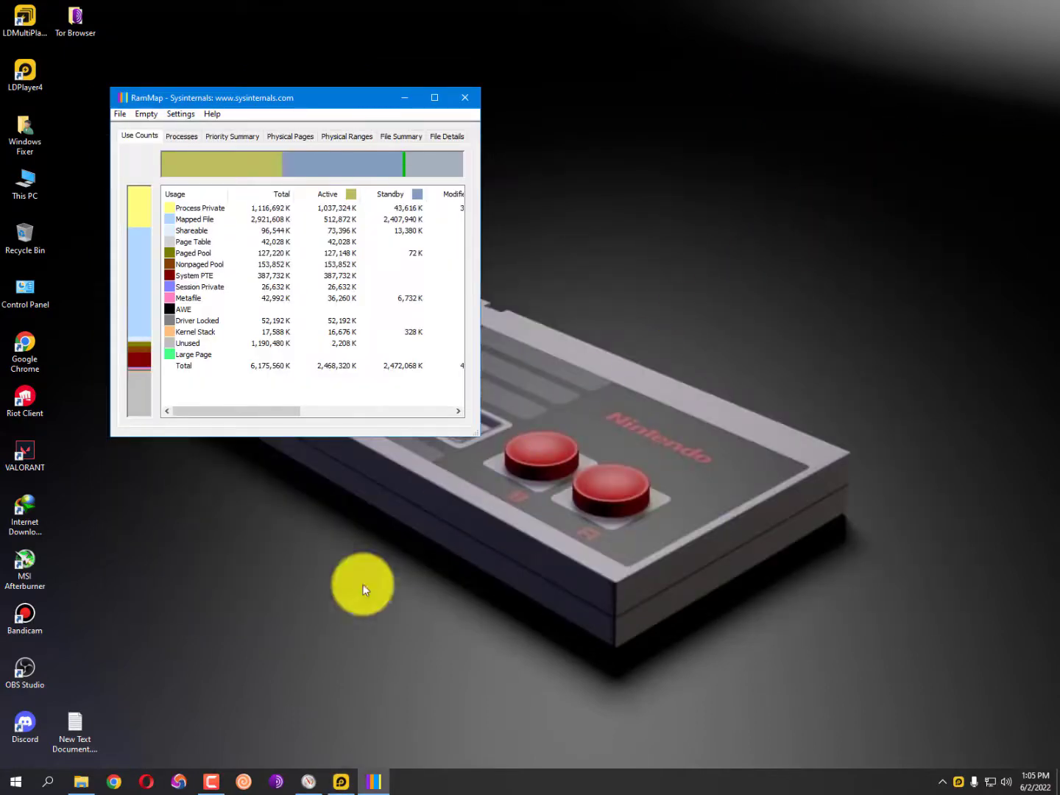
click(112, 785)
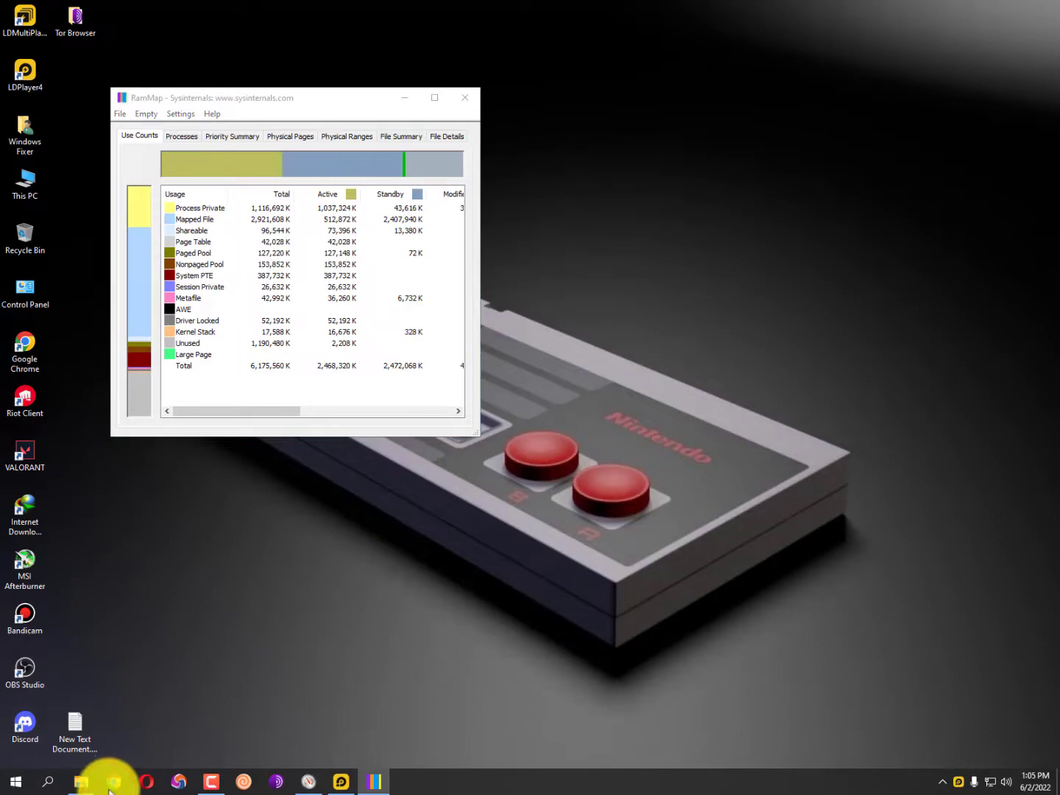
drag(274, 96, 178, 367)
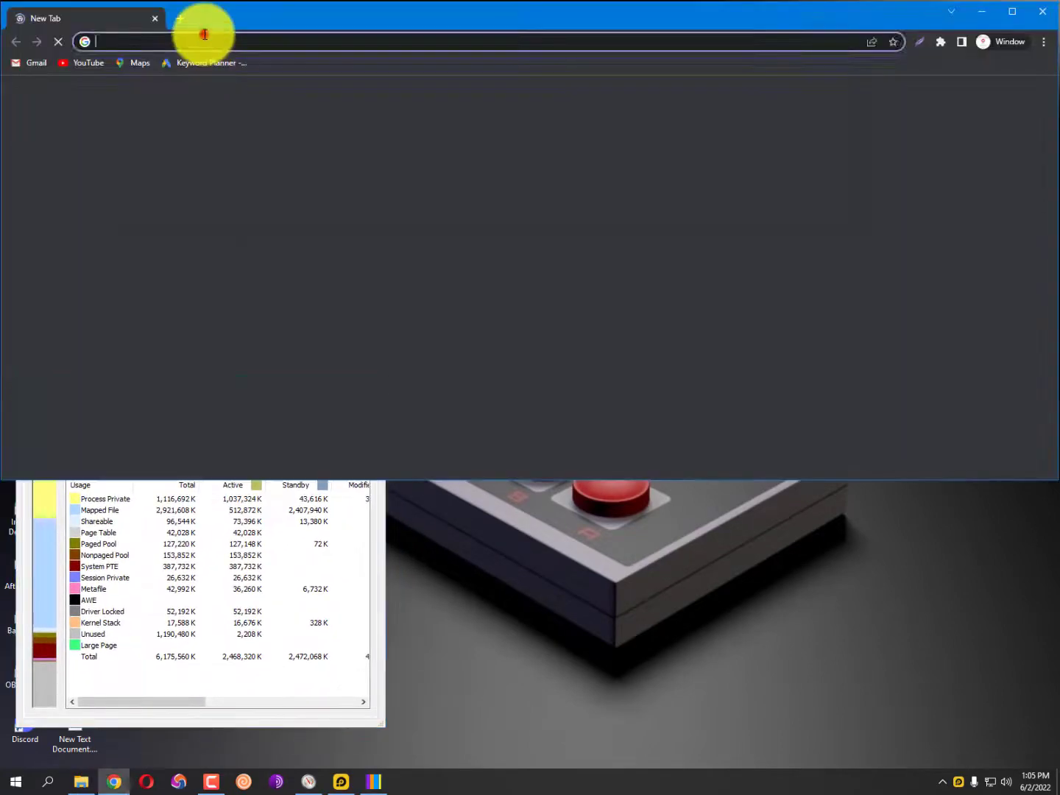
- Search the web for 'rammap' and open the RAMMap Microsoft Docs page
click(205, 34)
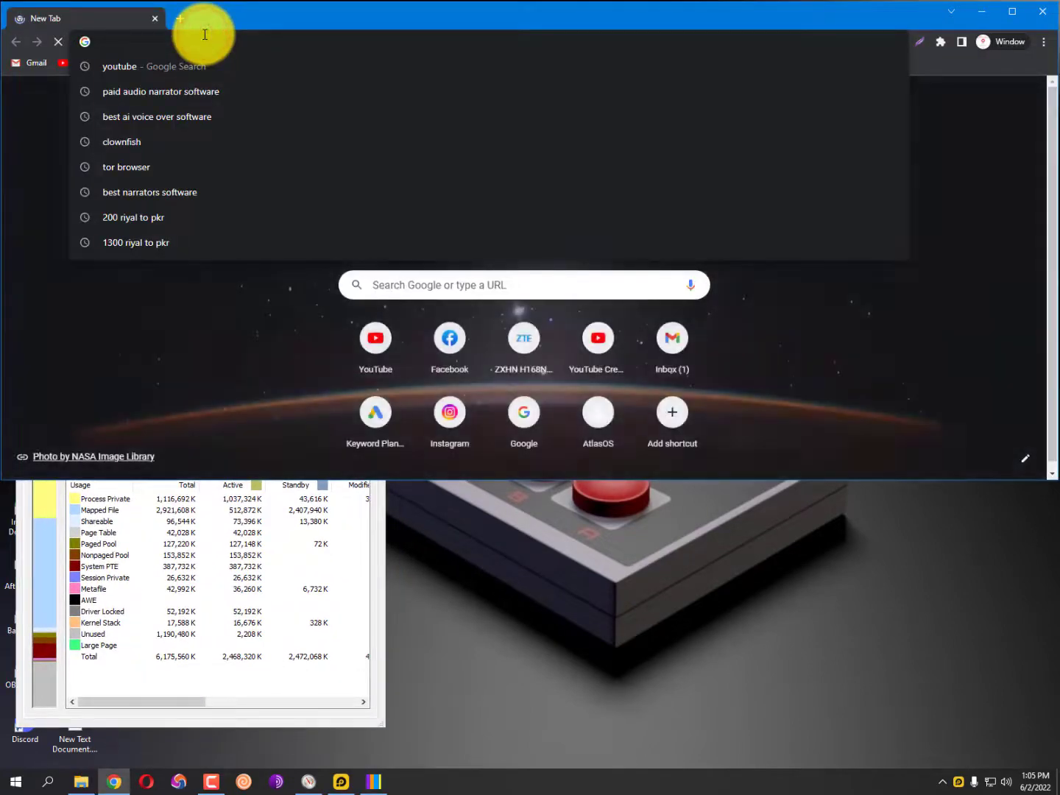
text(rammap)
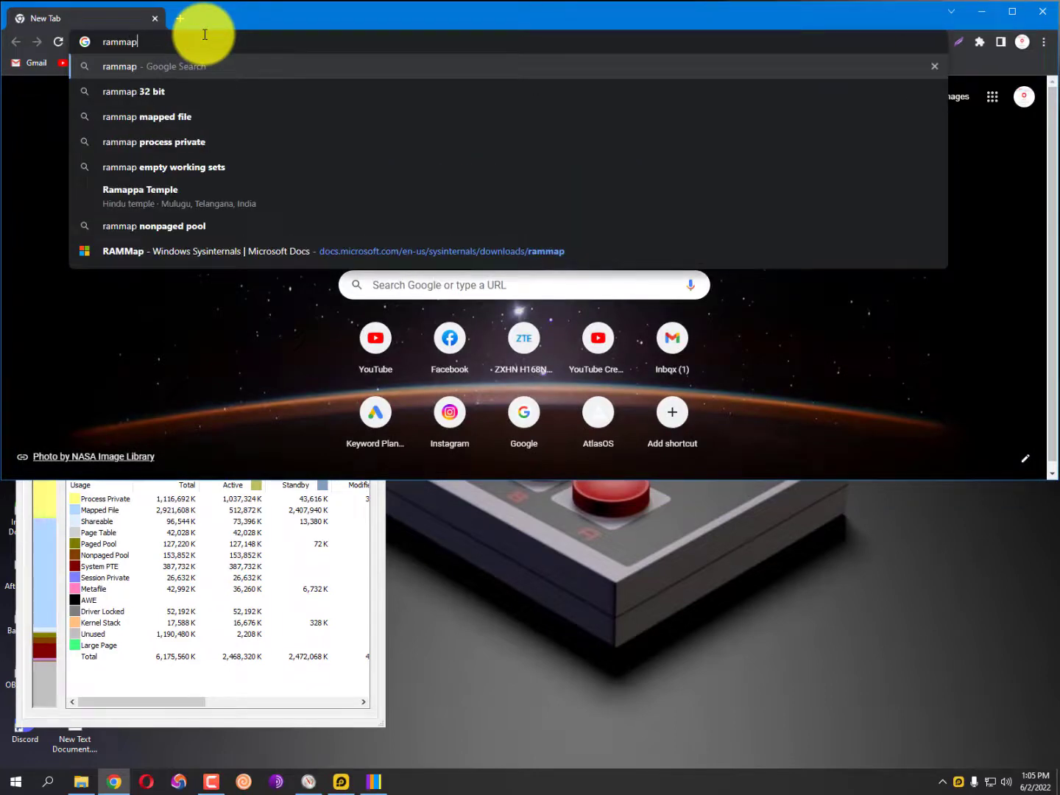
key(Return)
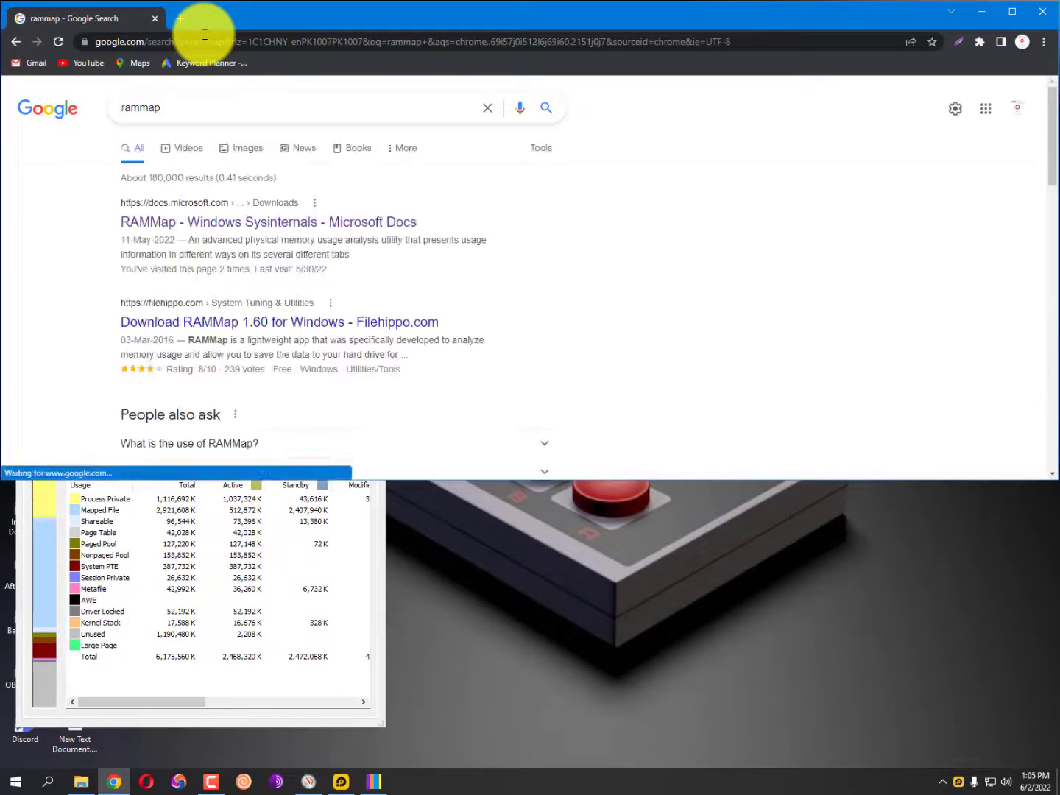
click(174, 232)
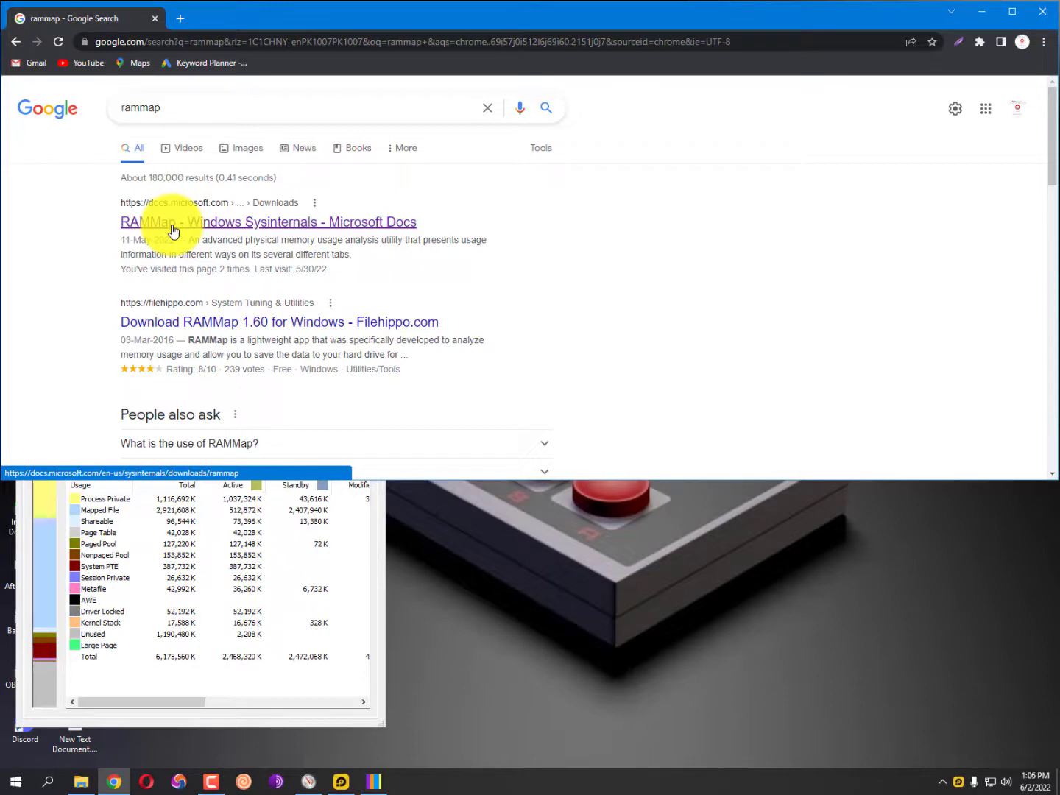
click(222, 222)
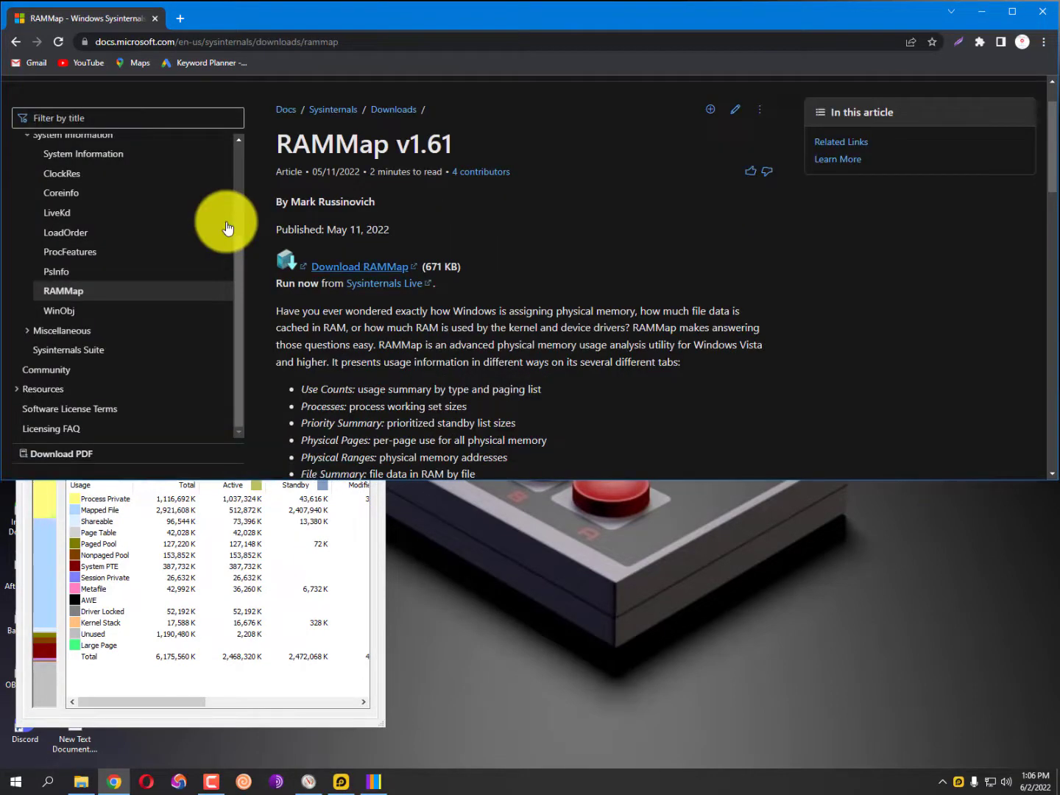
- Skim the RAMMap v1.61 description, close Chrome, move RAMMap higher, and bring up Resource Monitor
scroll(226, 221, down, 2)
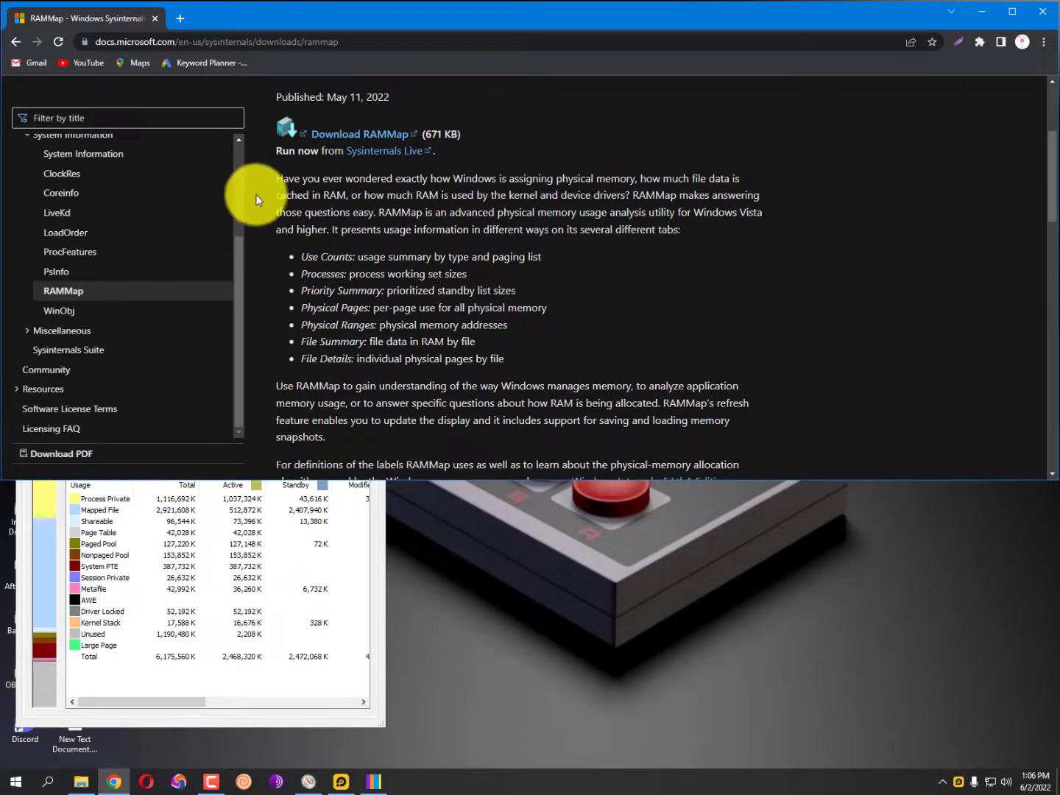
drag(278, 178, 812, 489)
click(568, 248)
scroll(703, 180, up, 4)
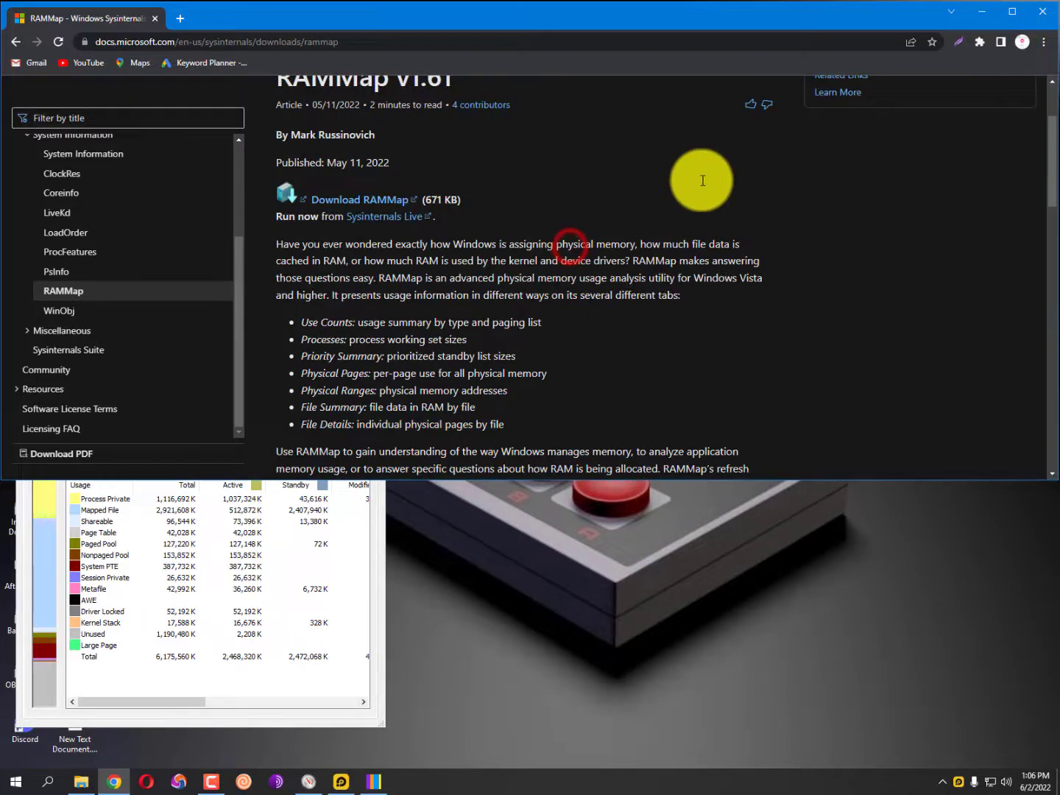
click(1042, 11)
drag(219, 389, 261, 239)
click(308, 781)
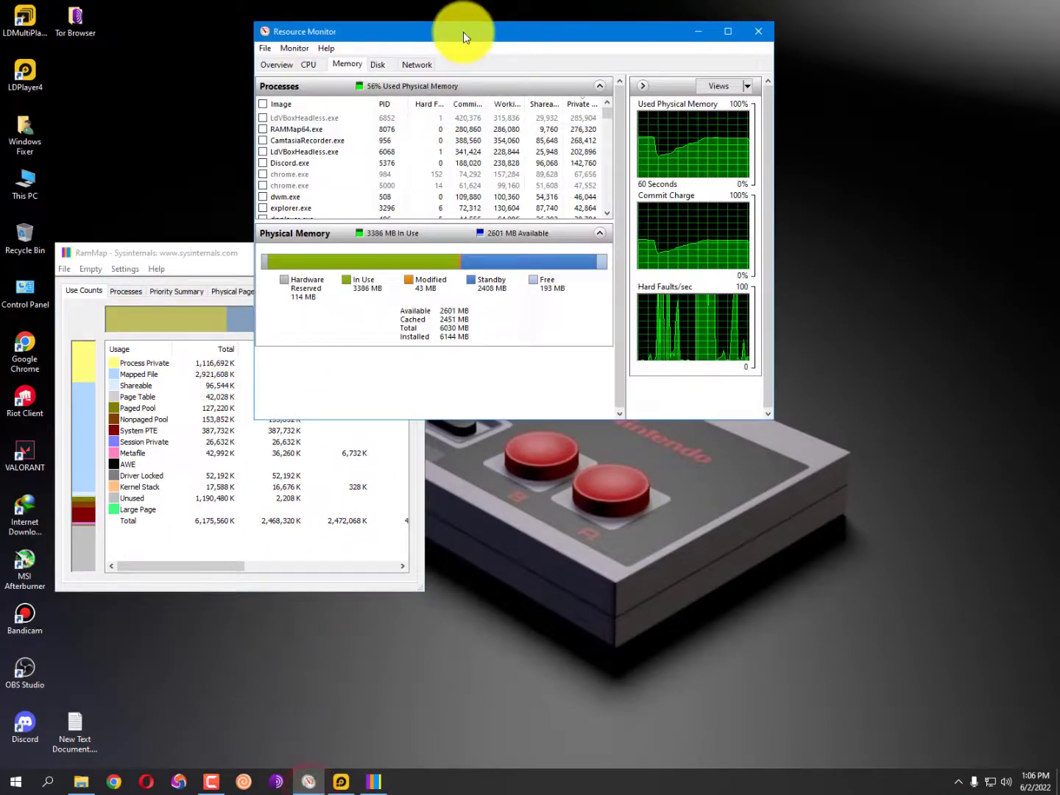
- Move Resource Monitor aside, check memory in Task Manager's Performance tab, then close Task Manager
drag(463, 32, 680, 21)
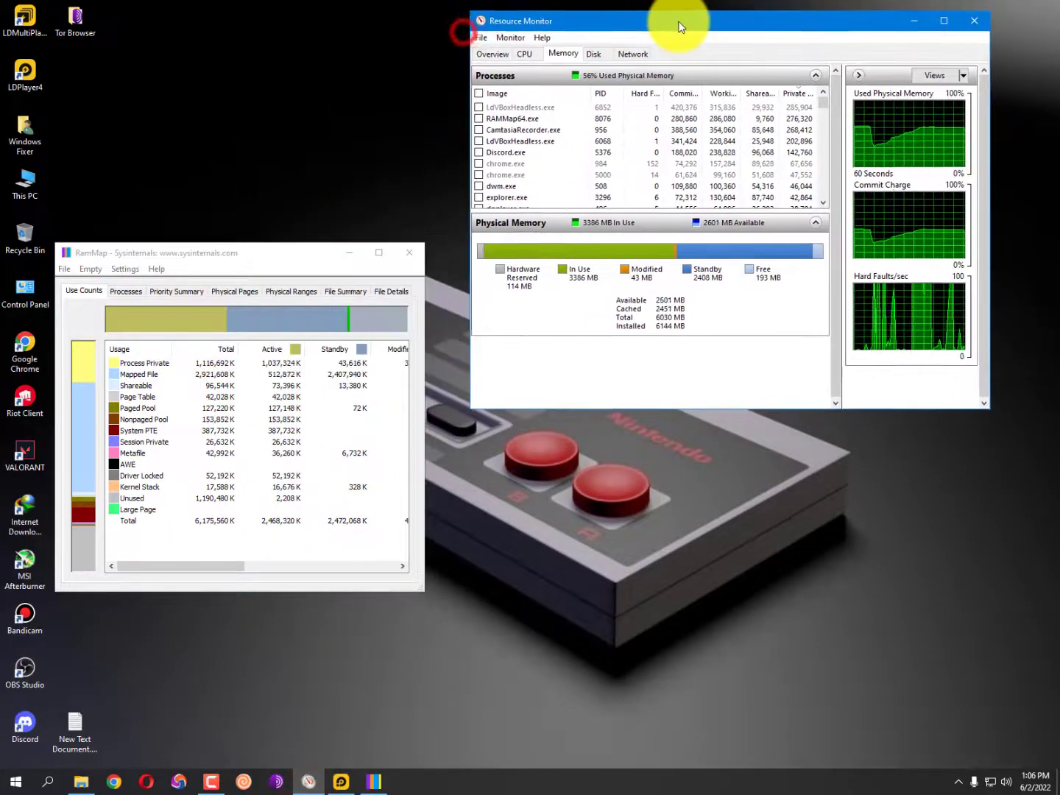
right_click(763, 787)
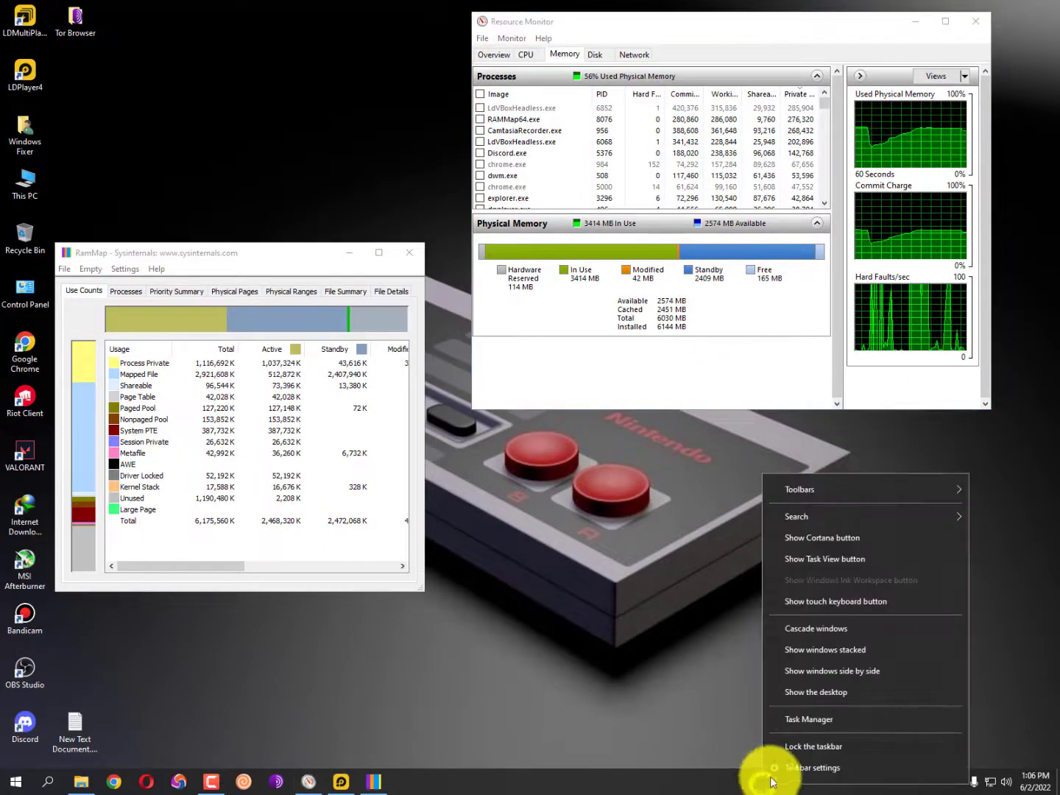
click(820, 727)
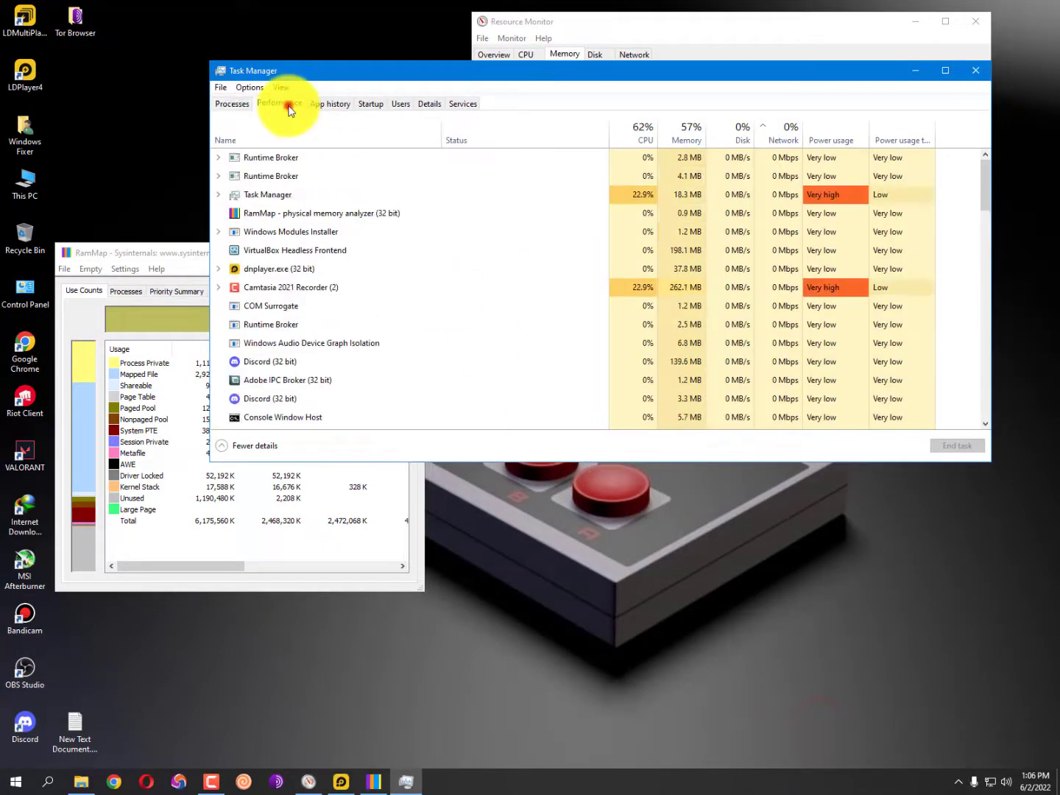
click(288, 107)
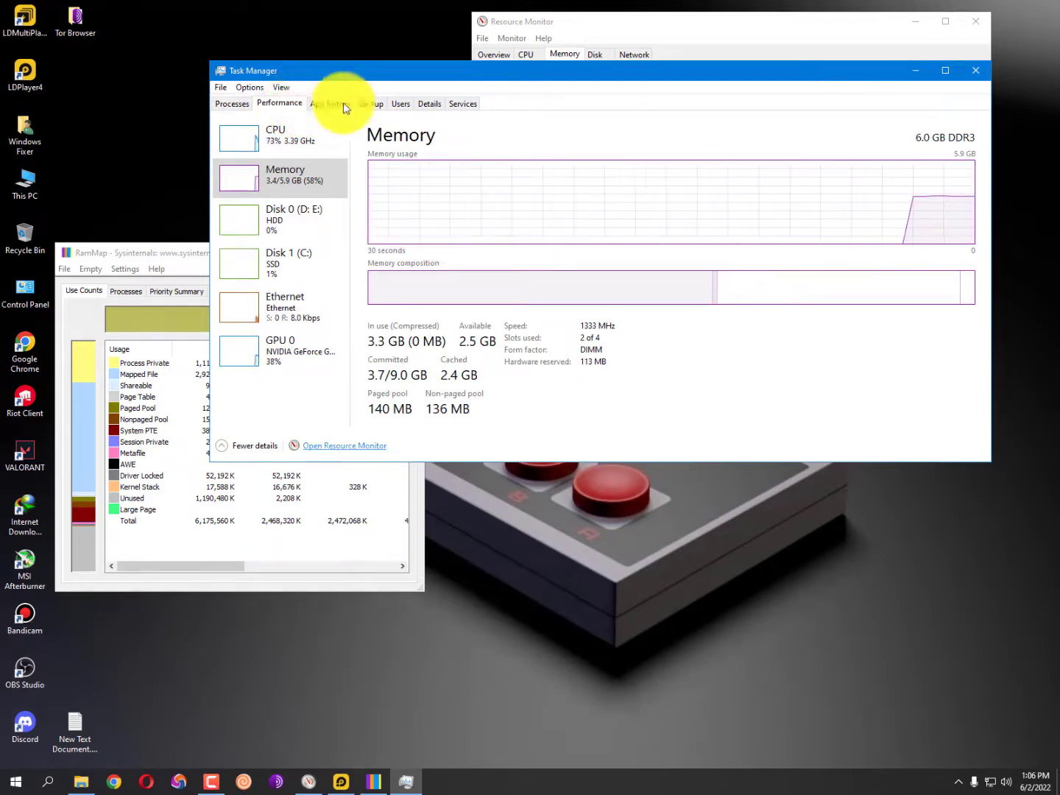
click(976, 70)
scroll(736, 154, down, 3)
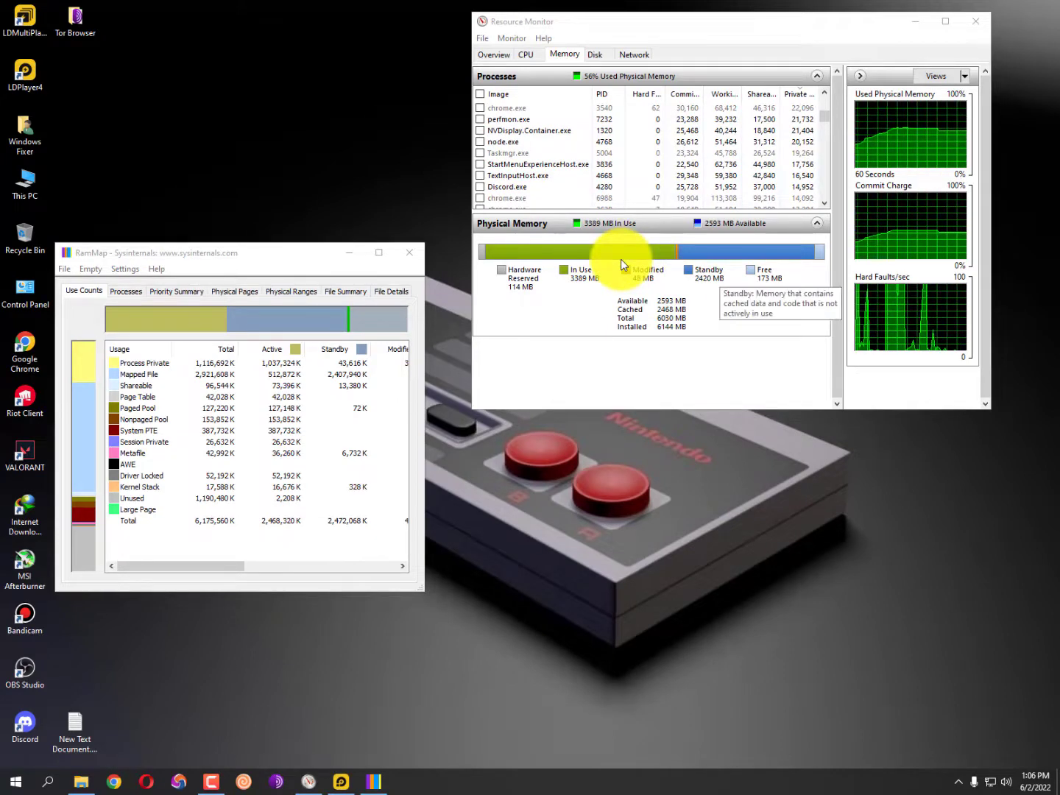
- From RAMMap's Empty menu, empty the working sets and then the standby list
click(92, 268)
key(Down)
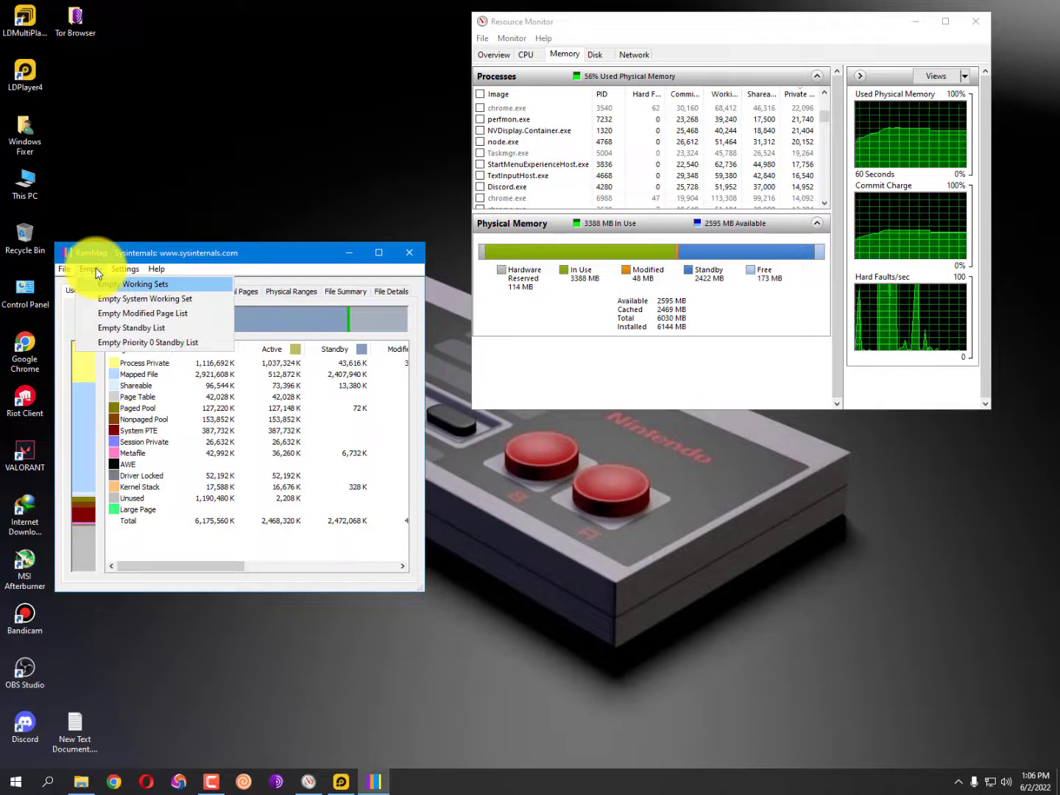
click(154, 285)
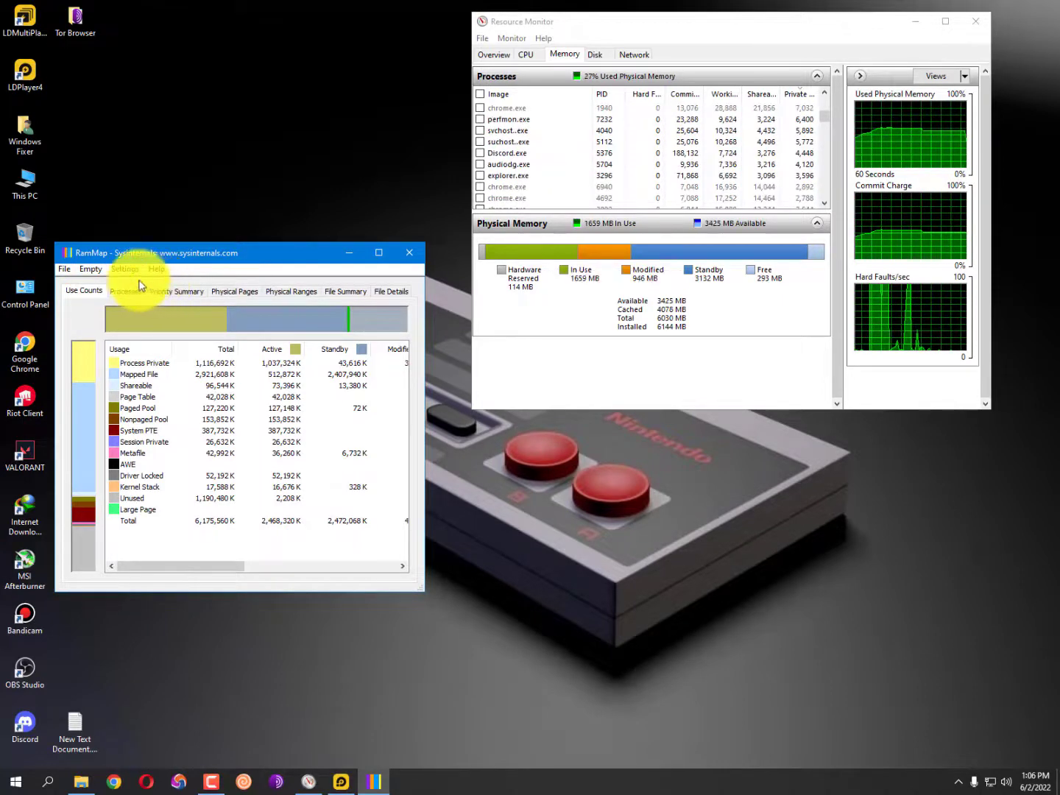
click(94, 272)
click(94, 275)
click(92, 269)
click(92, 270)
click(92, 269)
click(113, 329)
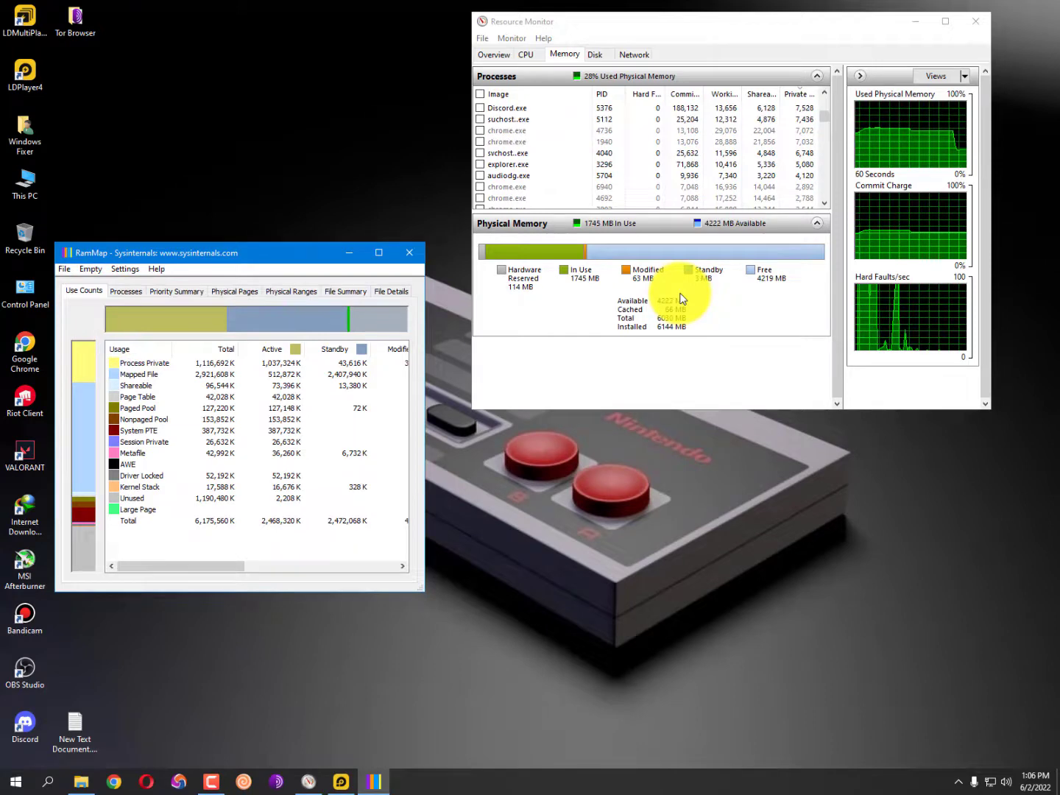
- Empty the system working set, priority 0 standby list, and standby list again, then close RAMMap
click(92, 269)
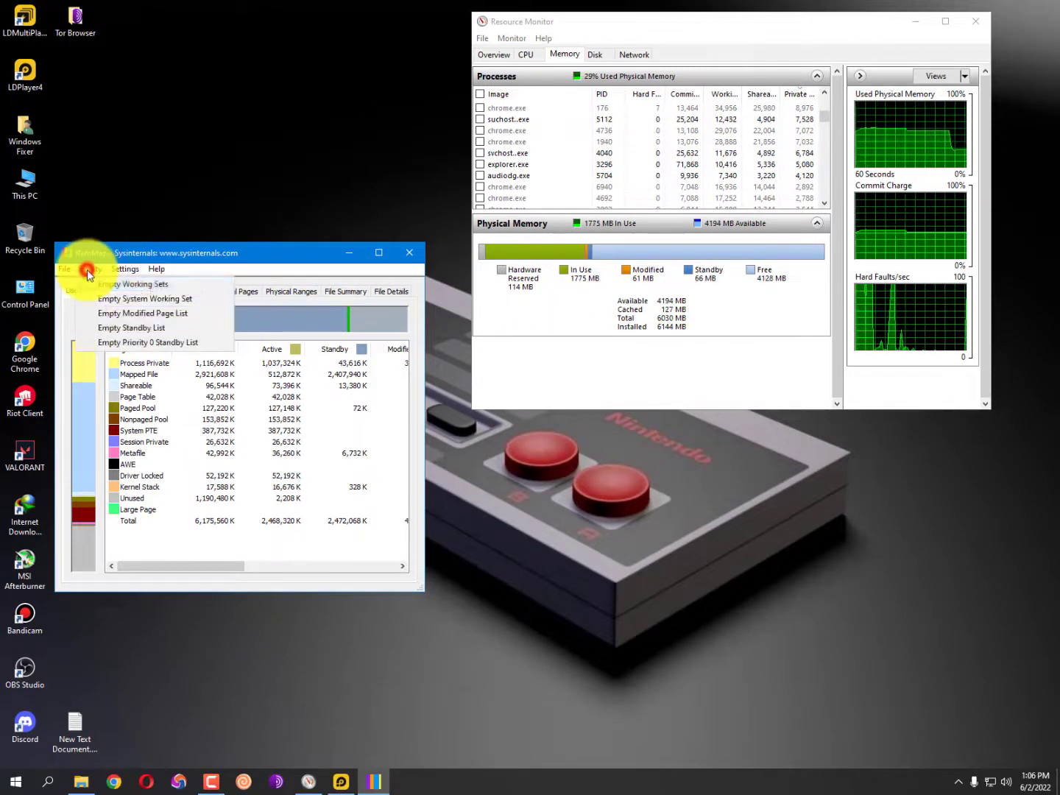
click(109, 299)
click(93, 270)
click(112, 299)
click(92, 268)
click(127, 344)
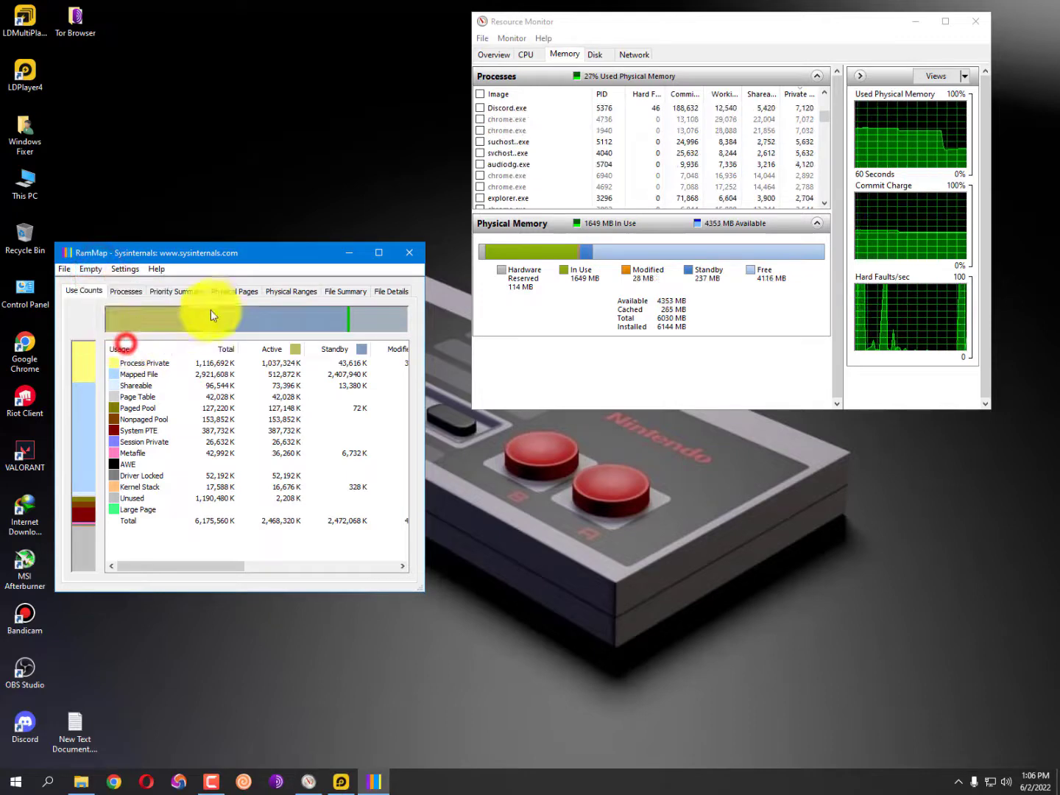
click(92, 270)
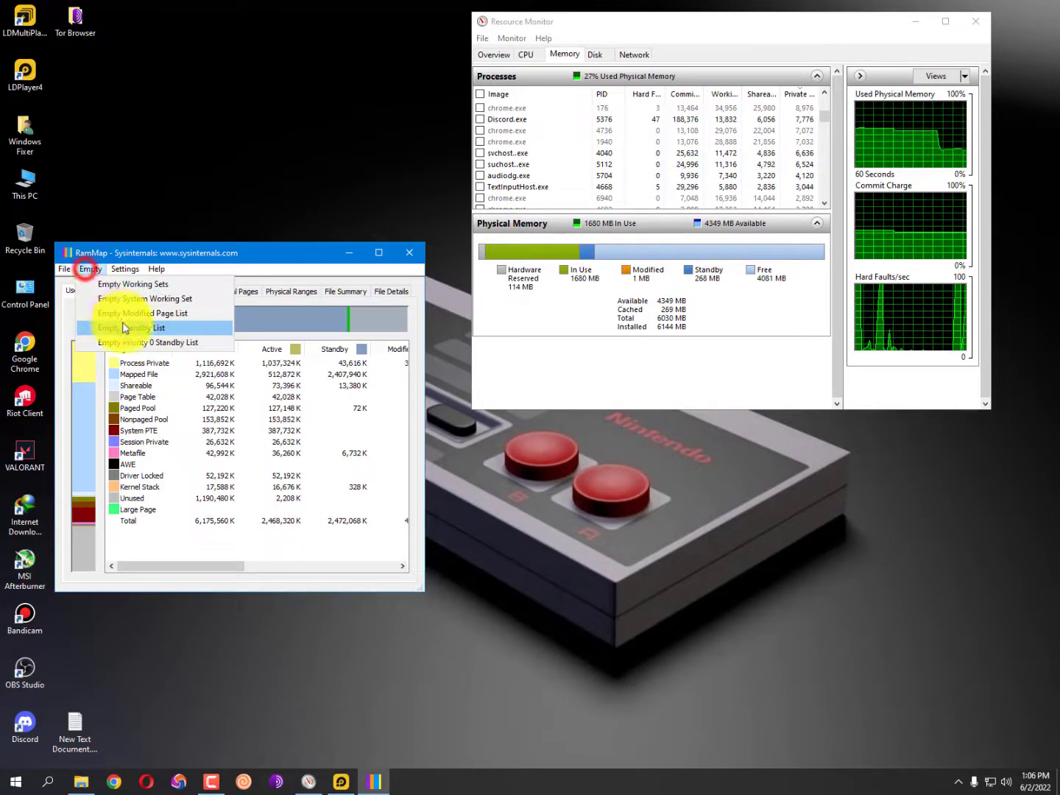
click(126, 327)
click(409, 254)
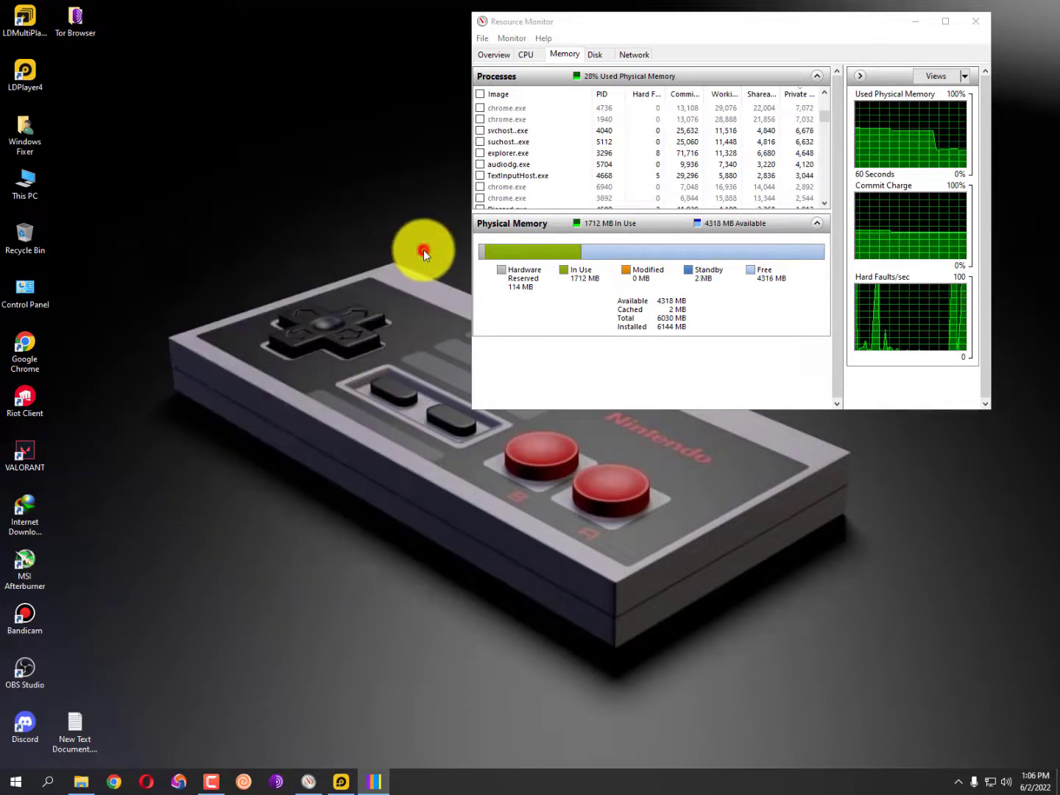
- Restore and reposition the LDPlayer window, then launch Clash of Clans
click(339, 782)
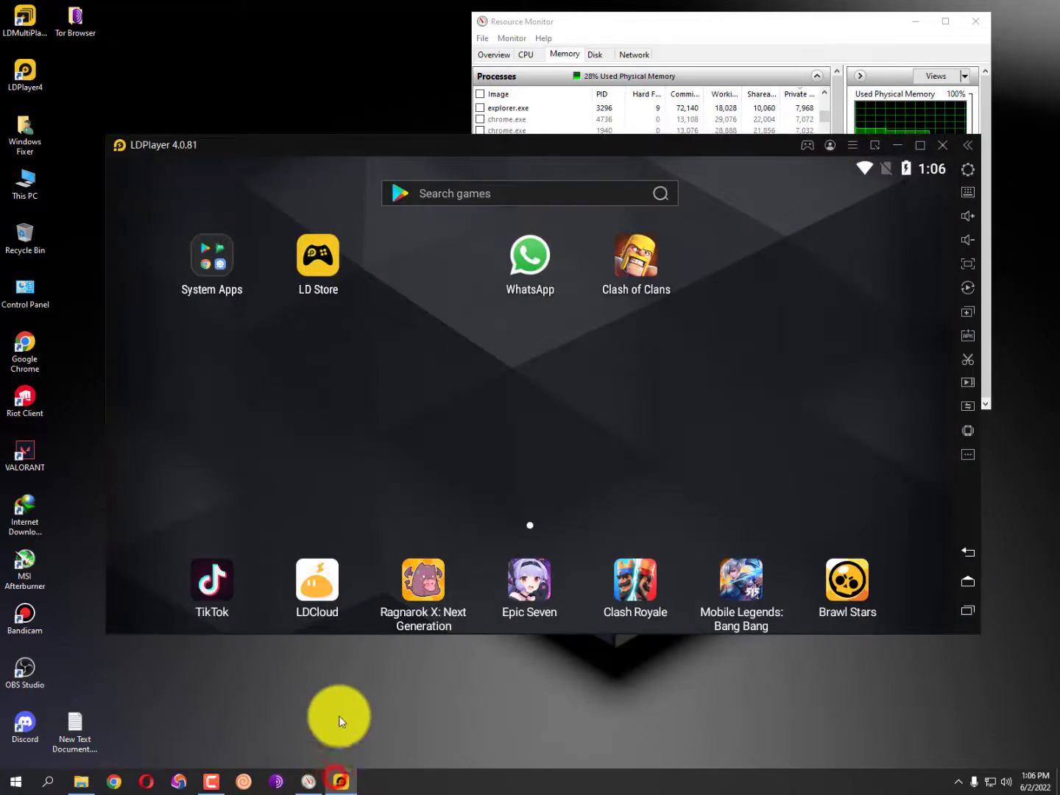
click(378, 156)
drag(299, 132, 244, 77)
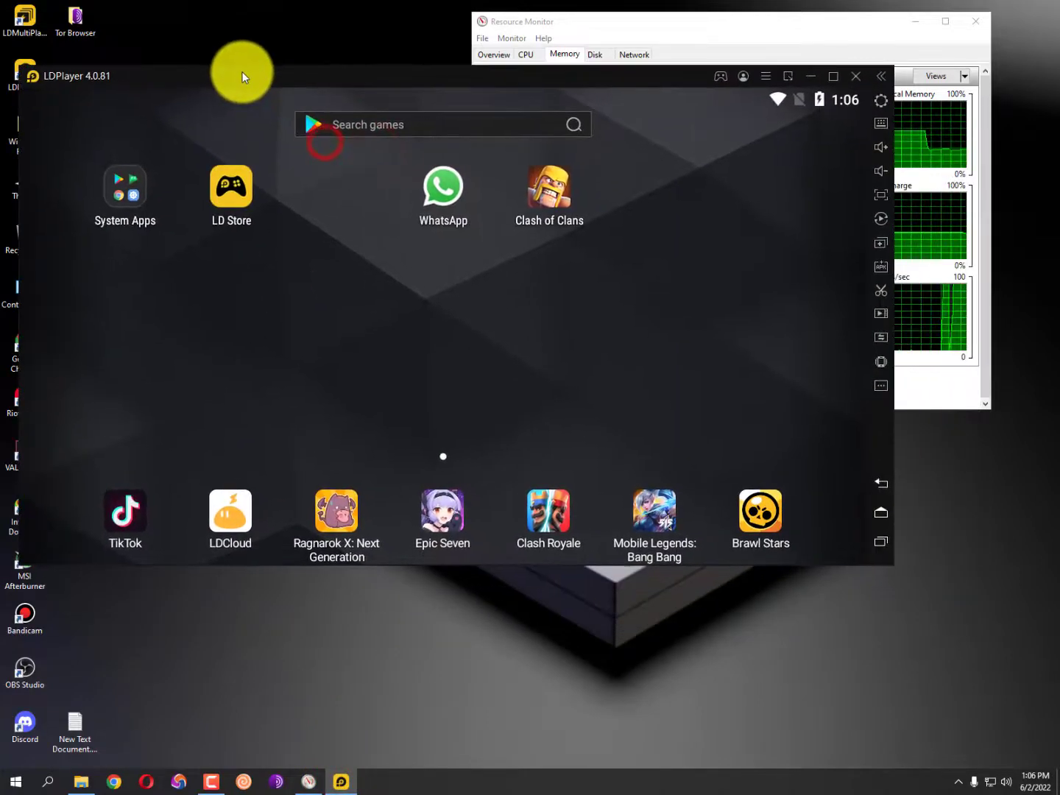
drag(131, 74, 166, 75)
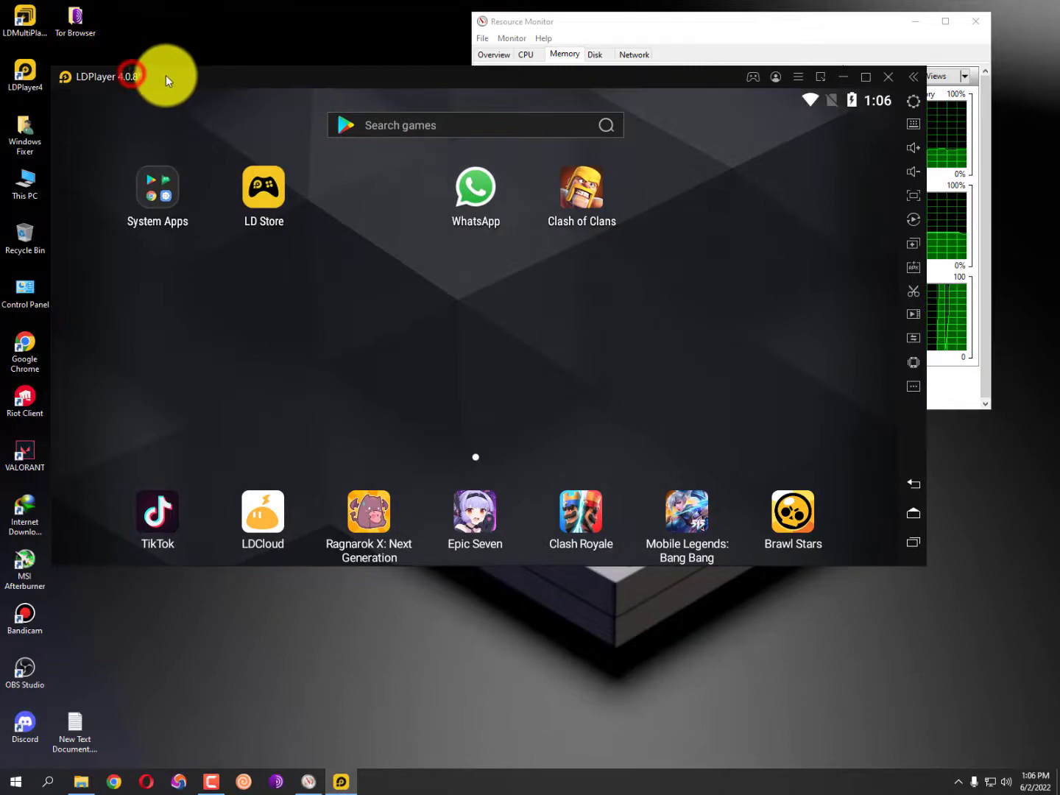
click(587, 184)
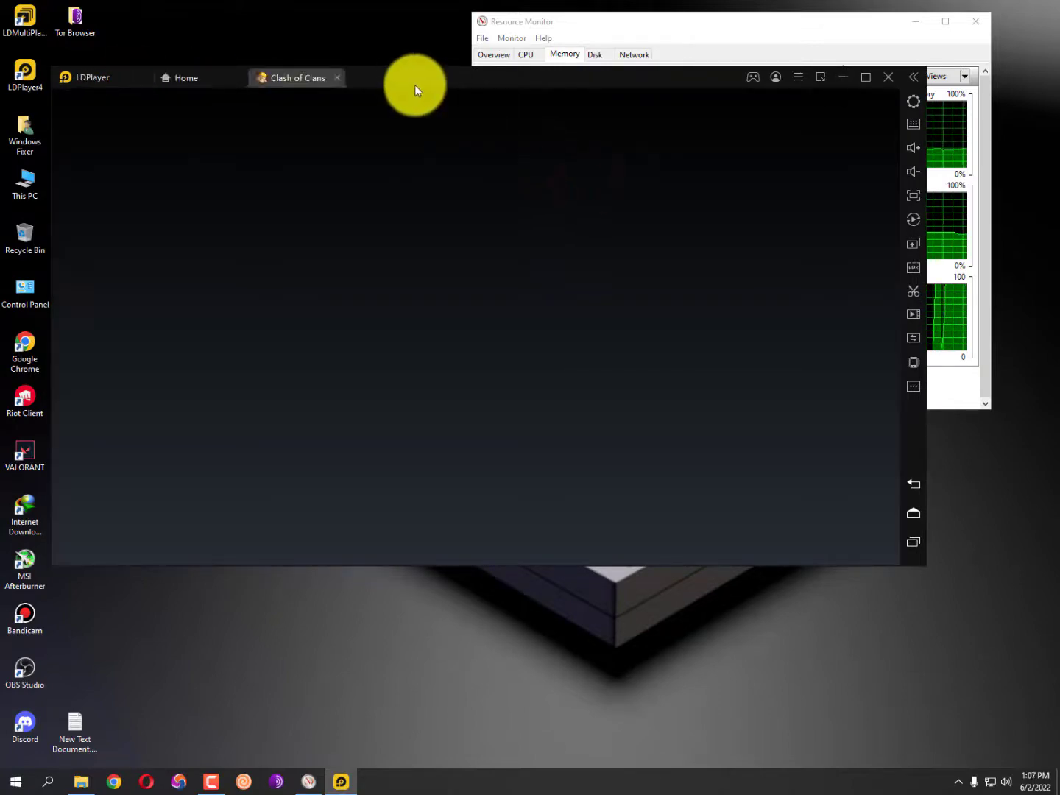
- Close Resource Monitor and move the emulator window up and to the right
drag(413, 84, 403, 81)
click(640, 23)
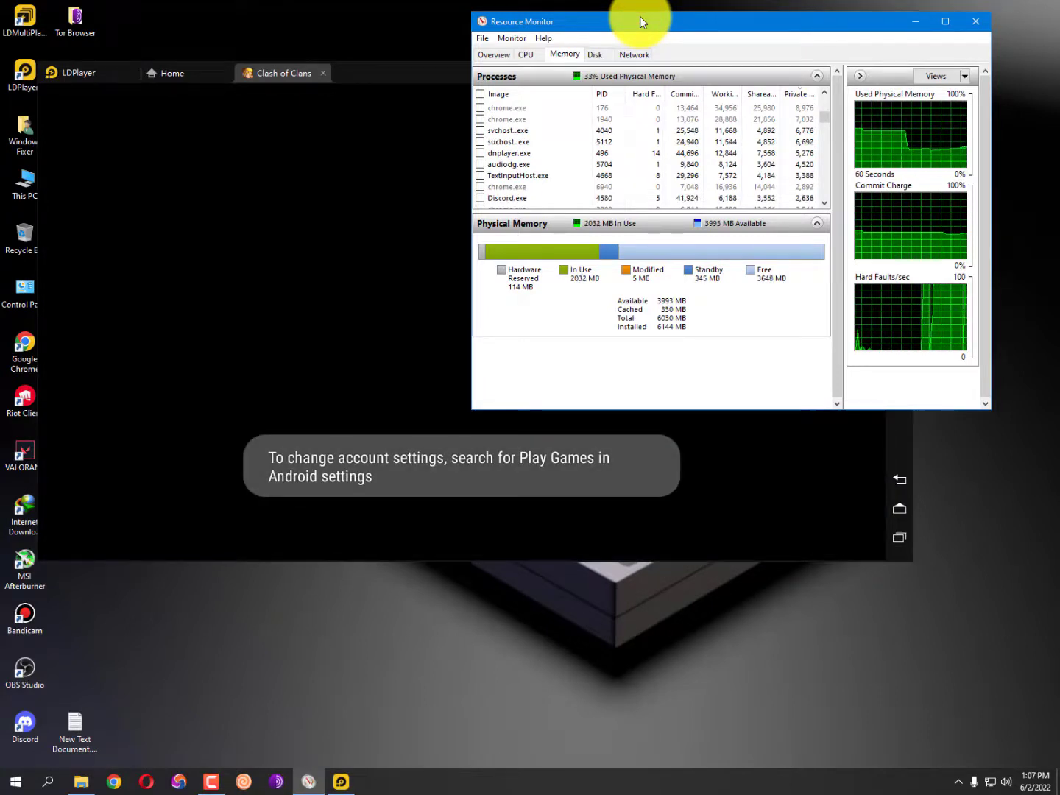
click(977, 23)
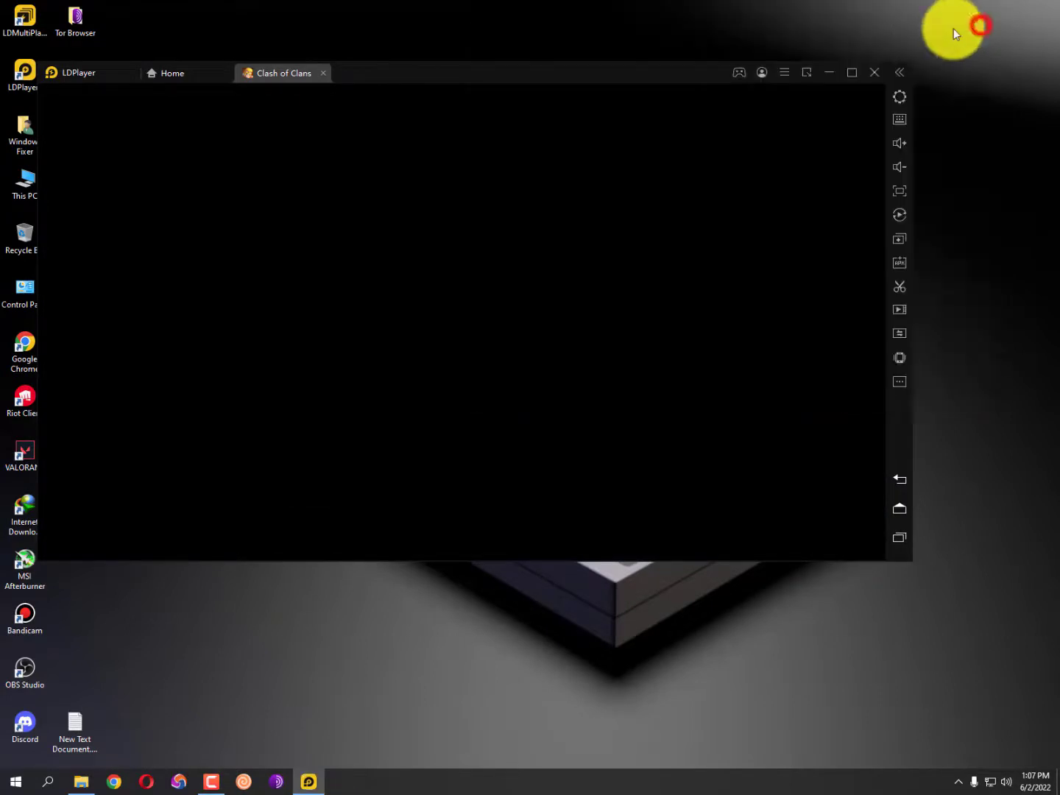
drag(485, 80, 529, 52)
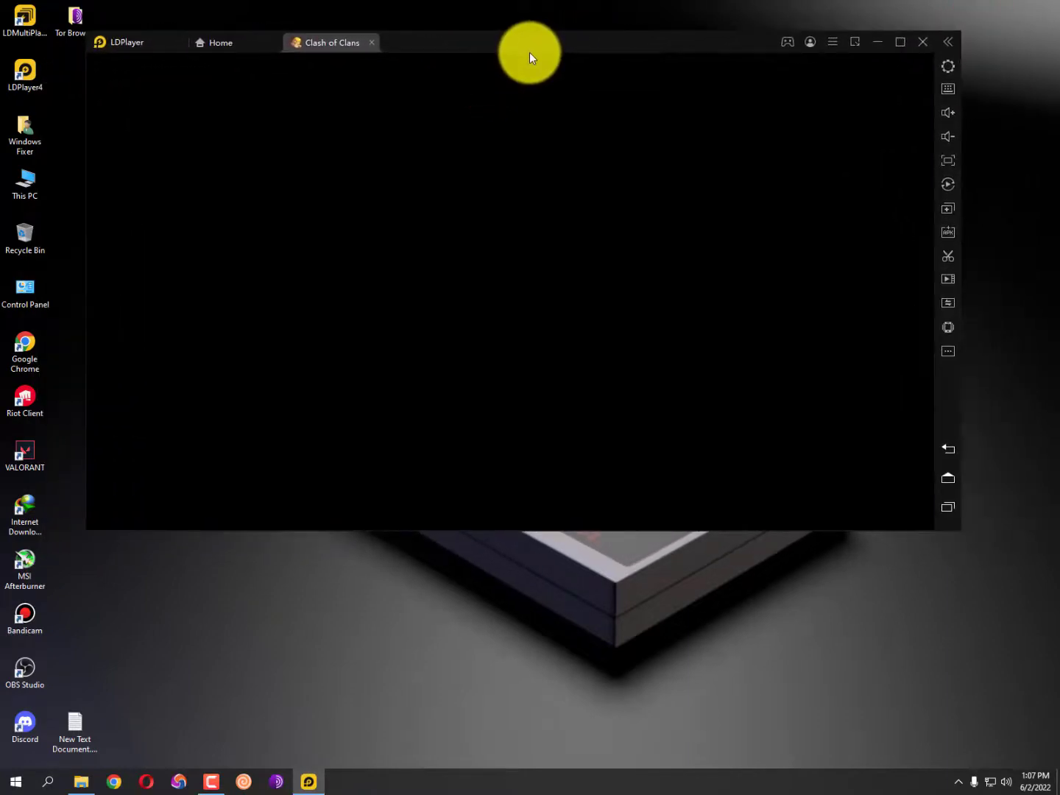